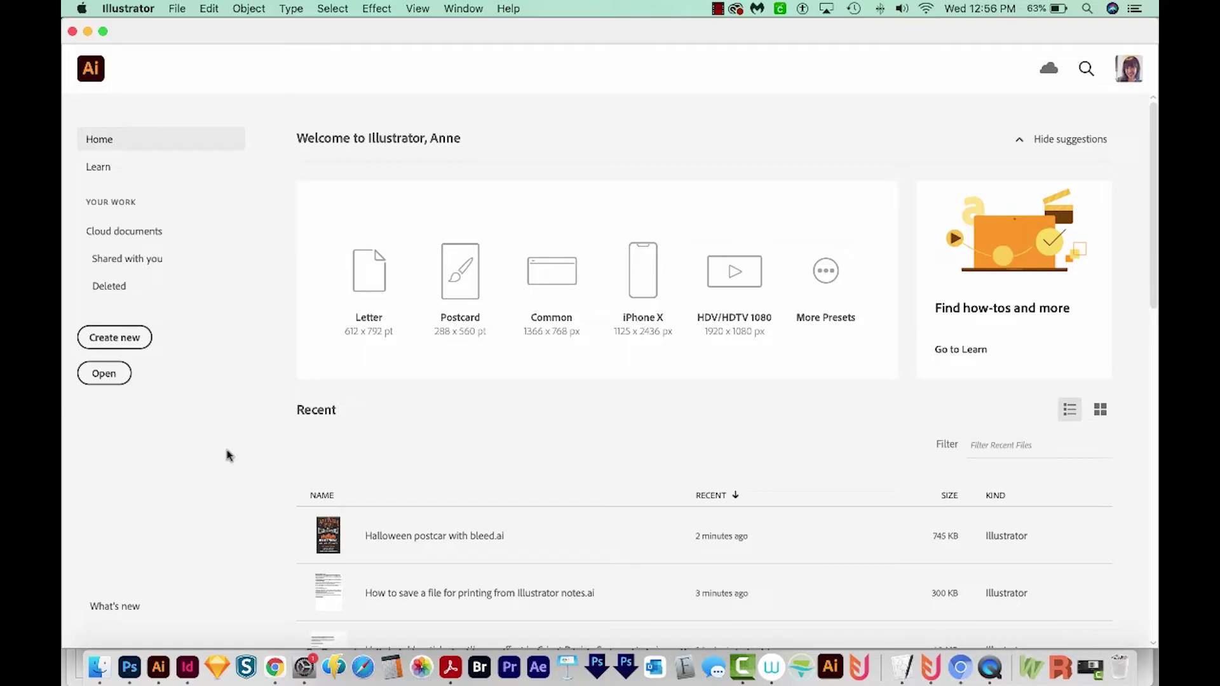
Create a new document 4 in wide by 6 in tall with 0.125 in bleed on all sides
left_click(131, 349)
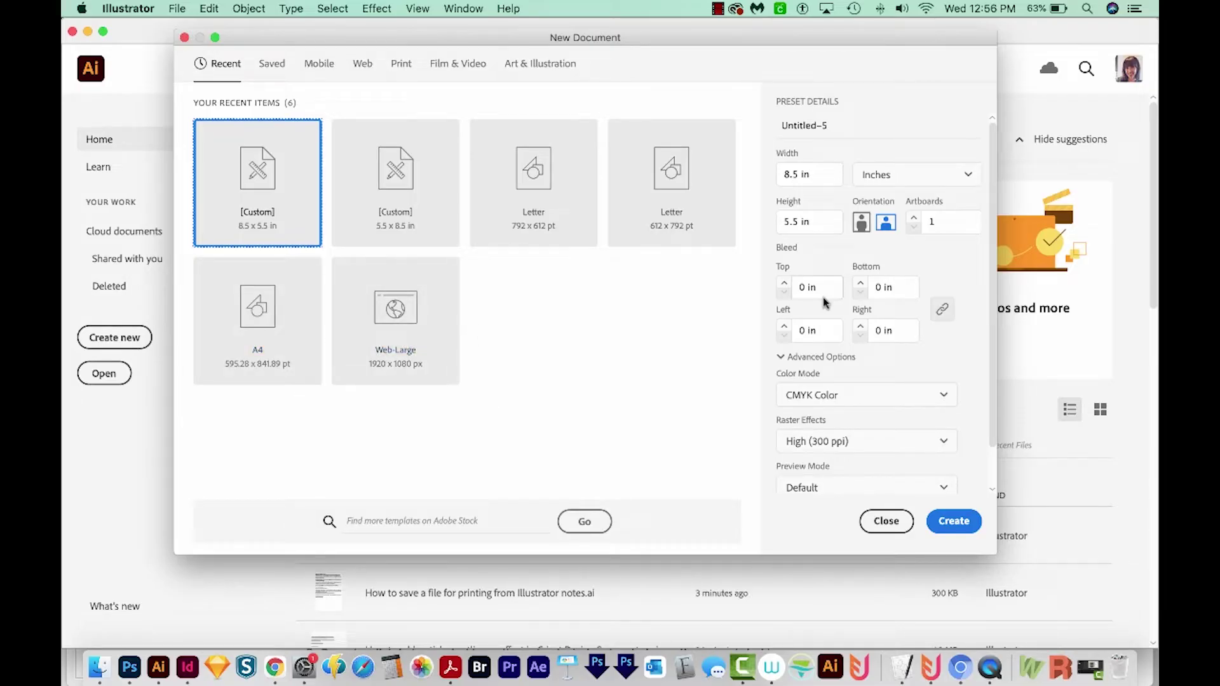
left_click(826, 175)
type("4")
key("Tab")
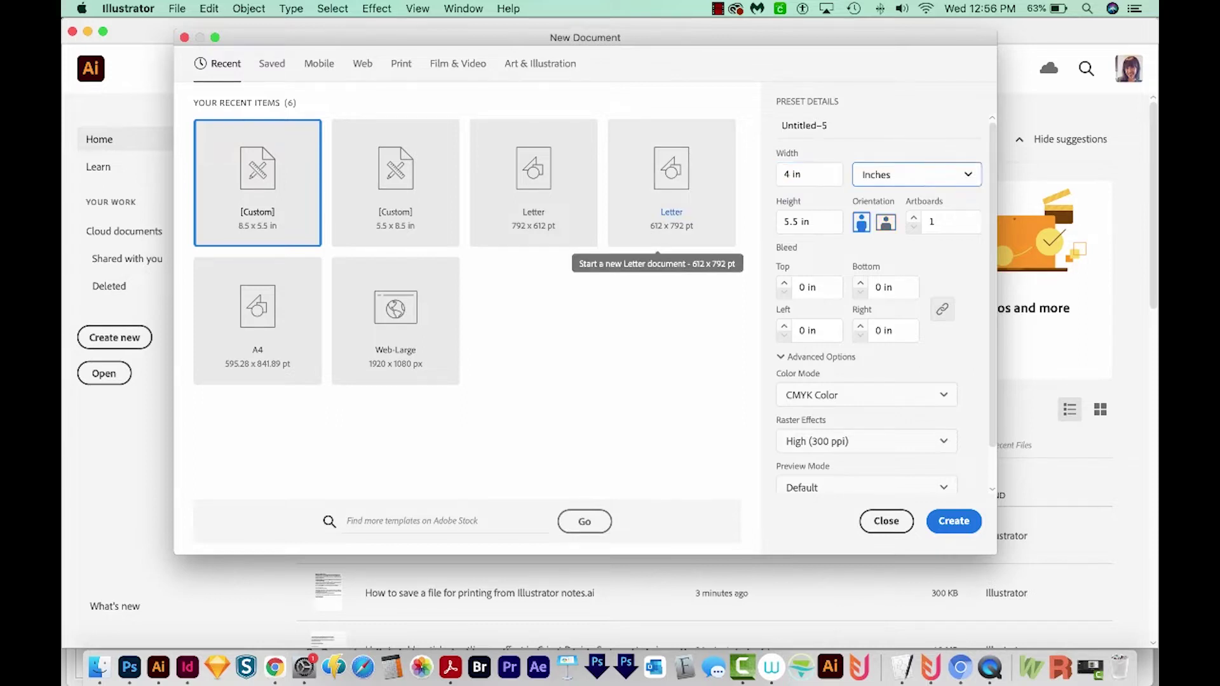
left_click(820, 222)
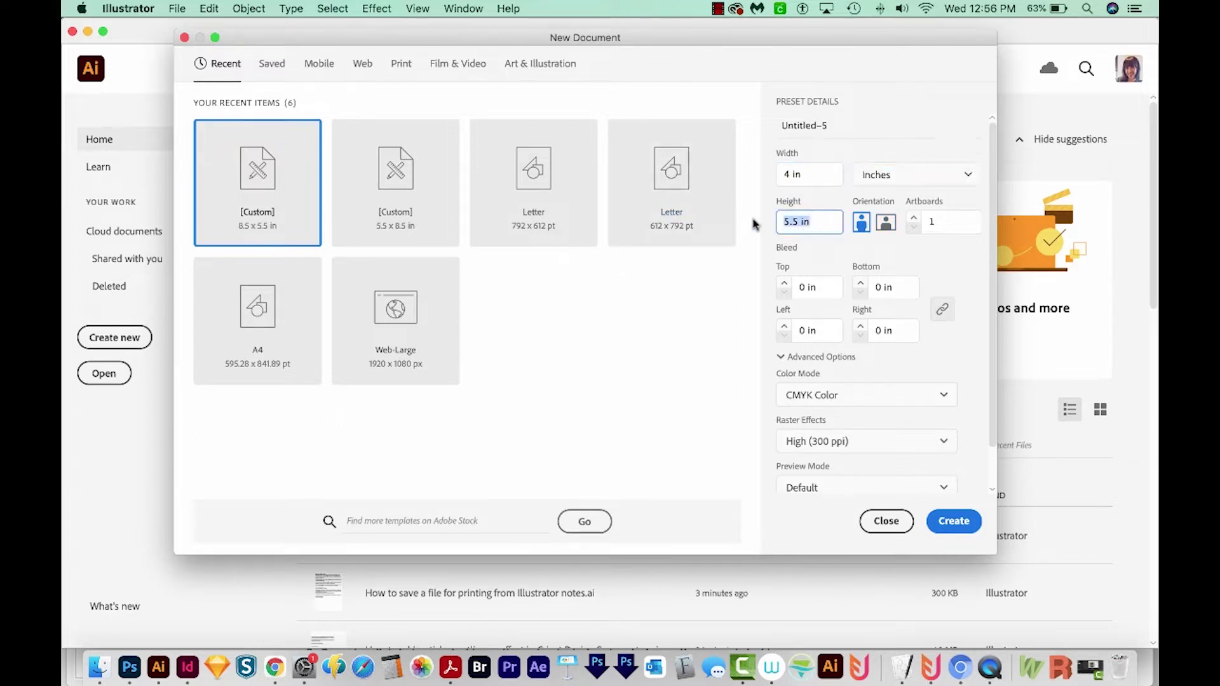
type("6")
left_click(826, 291)
type(".125")
key("Tab")
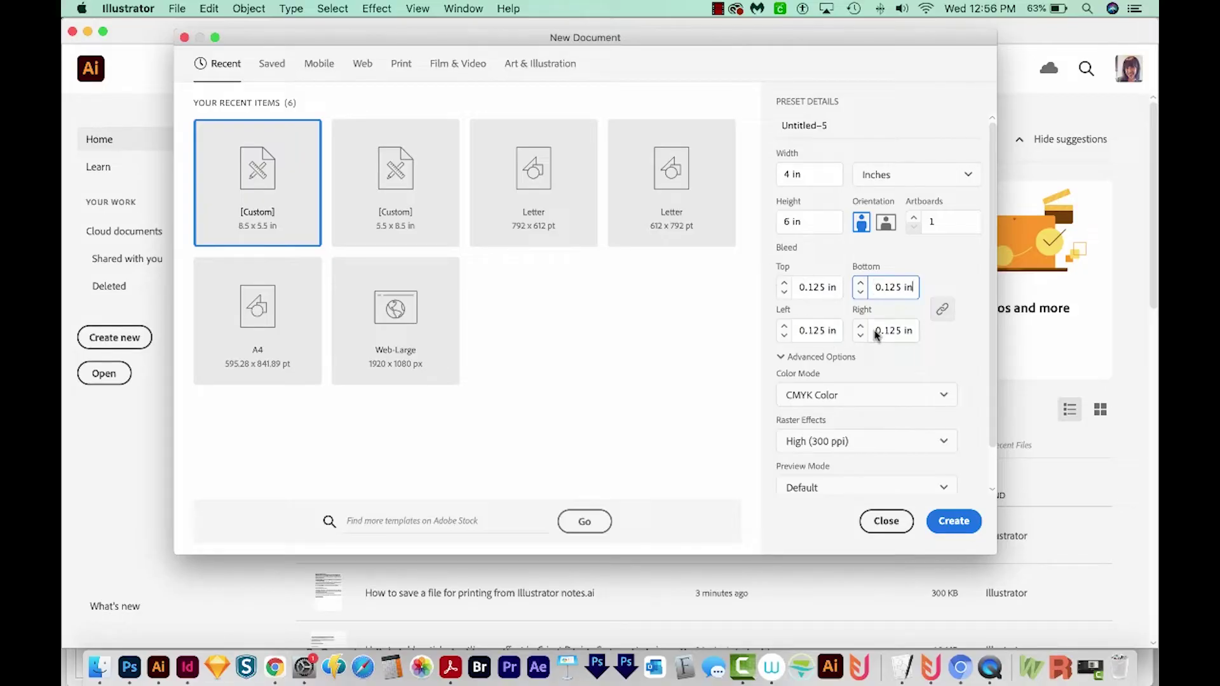
left_click(959, 523)
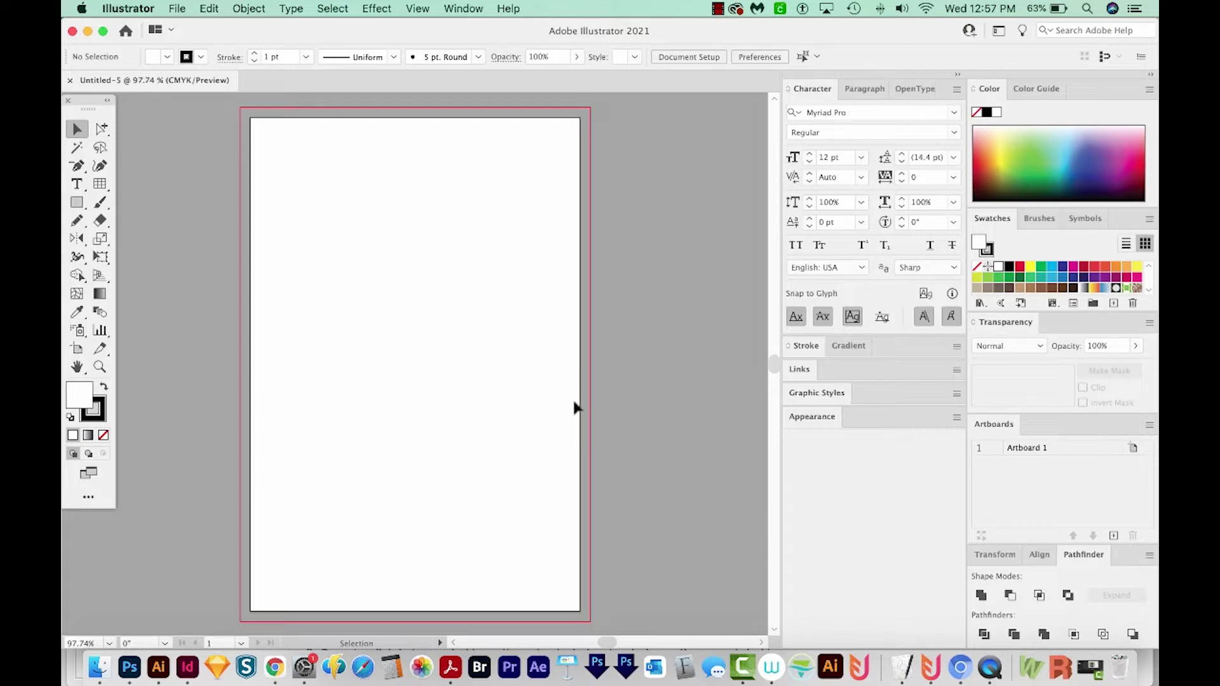
Paste the copied Halloween postcard artwork onto the blank artboard
key("super")
key("super+v")
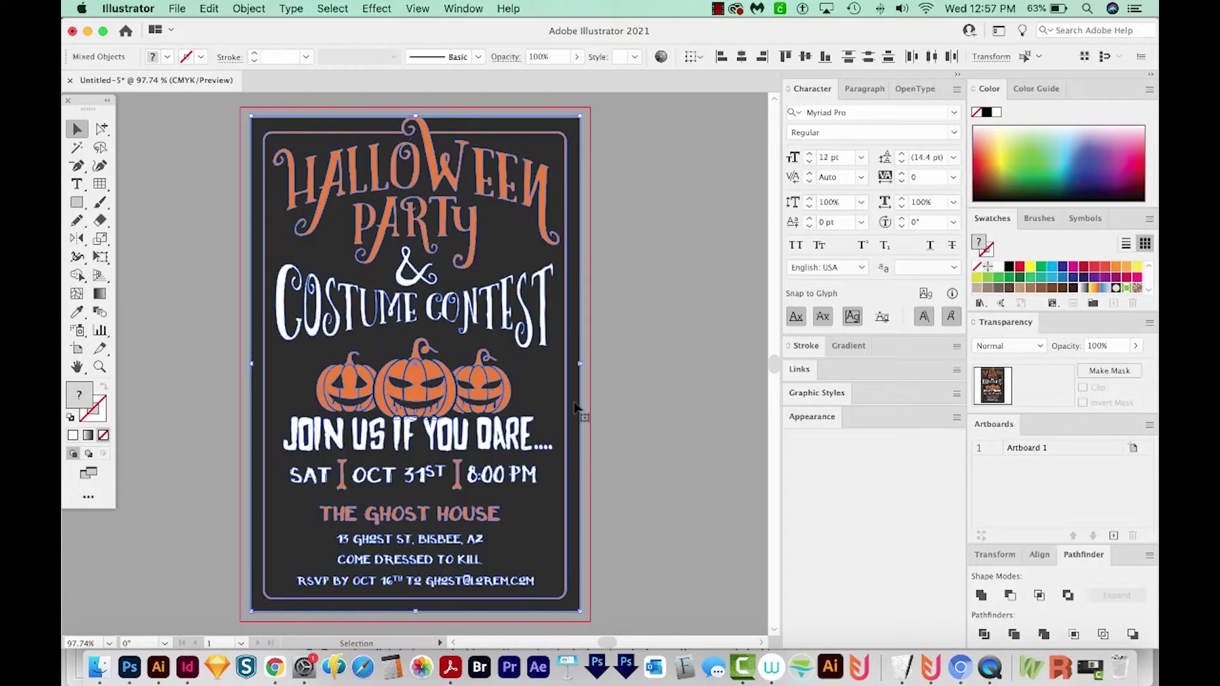
left_click_drag(420, 450, 462, 448)
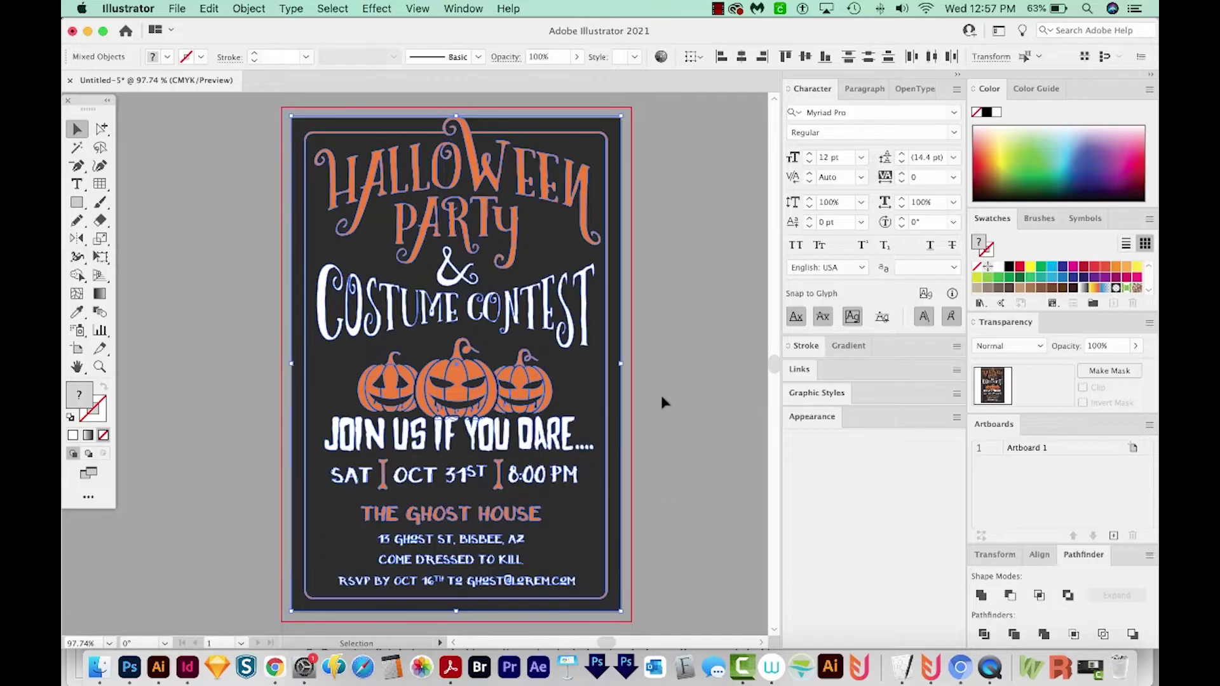
key("z")
left_click_drag(583, 338, 642, 372)
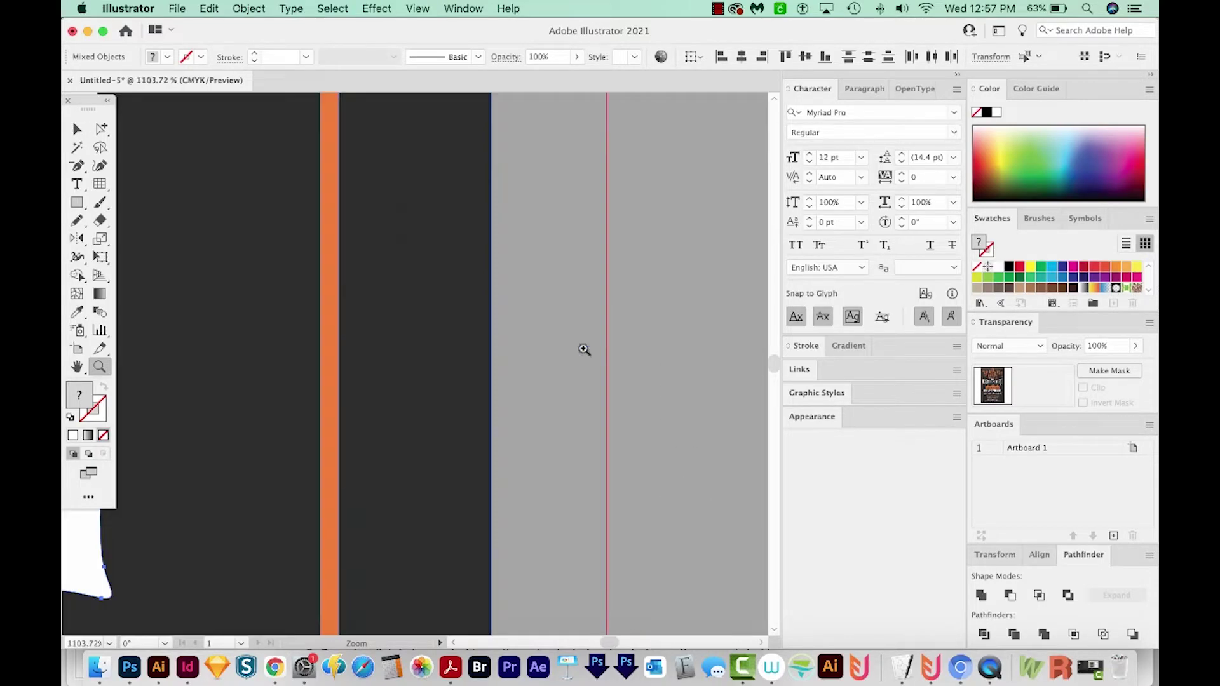
key("shift+o")
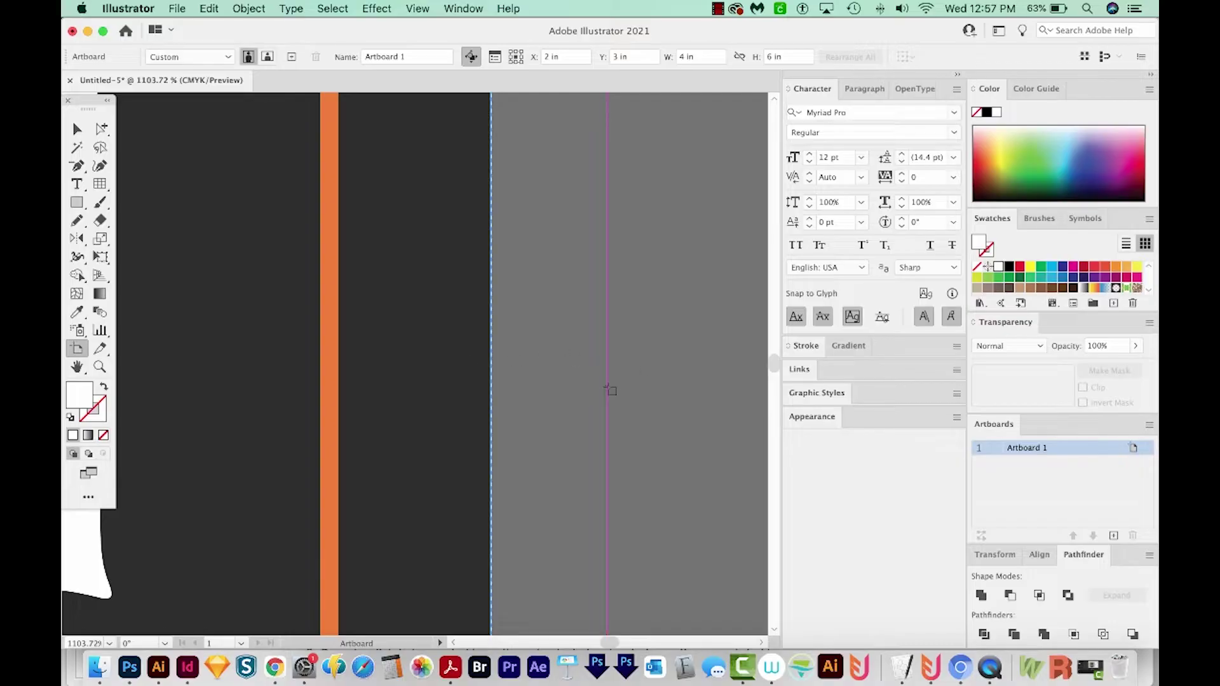
key("super+0")
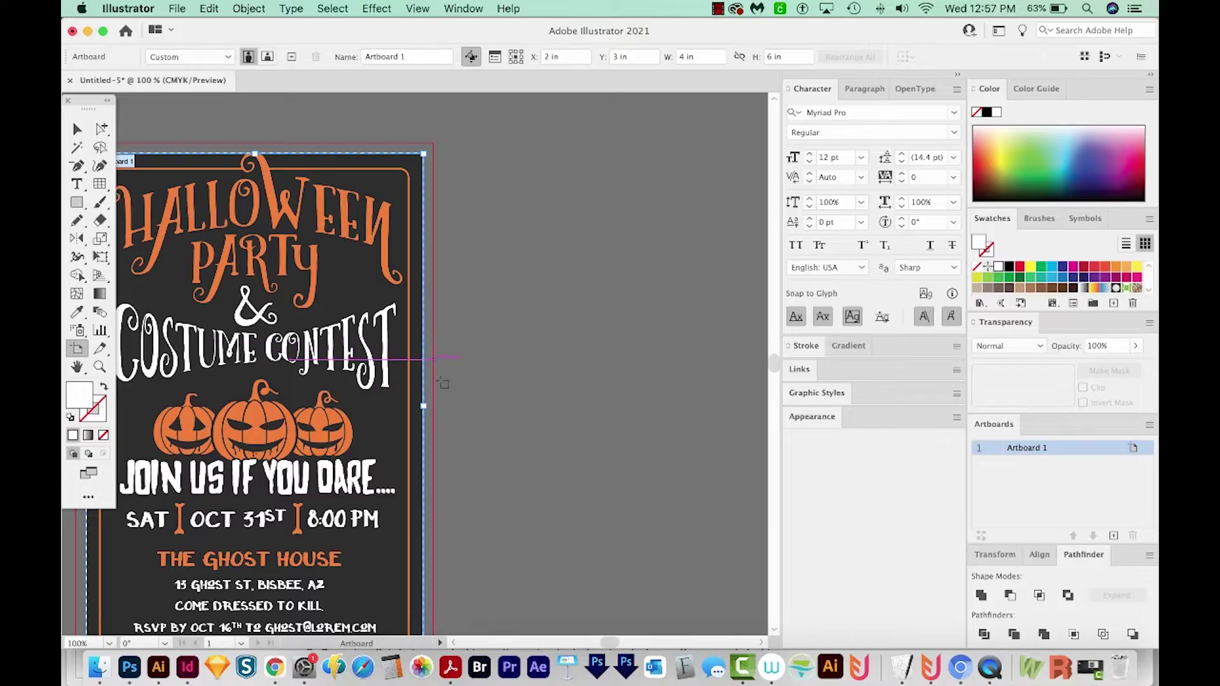
Stretch the dark background rectangle's right and top edges out to the red bleed guide
key("v")
left_click(423, 422)
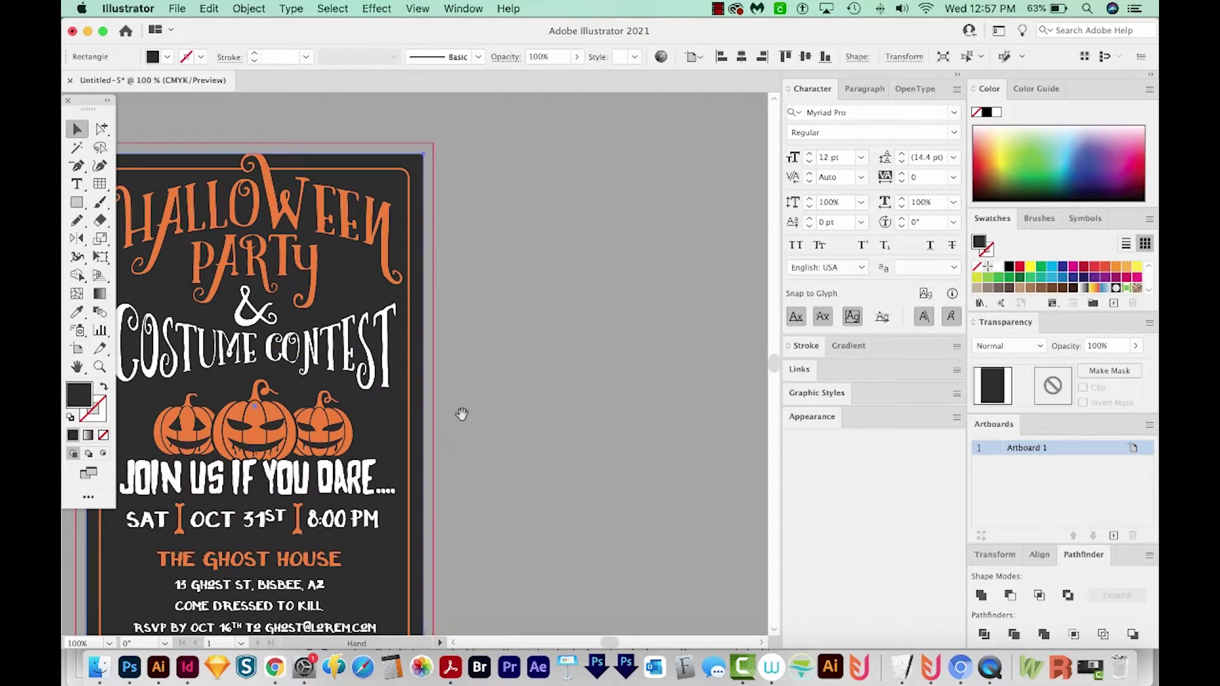
left_click_drag(462, 417, 546, 408)
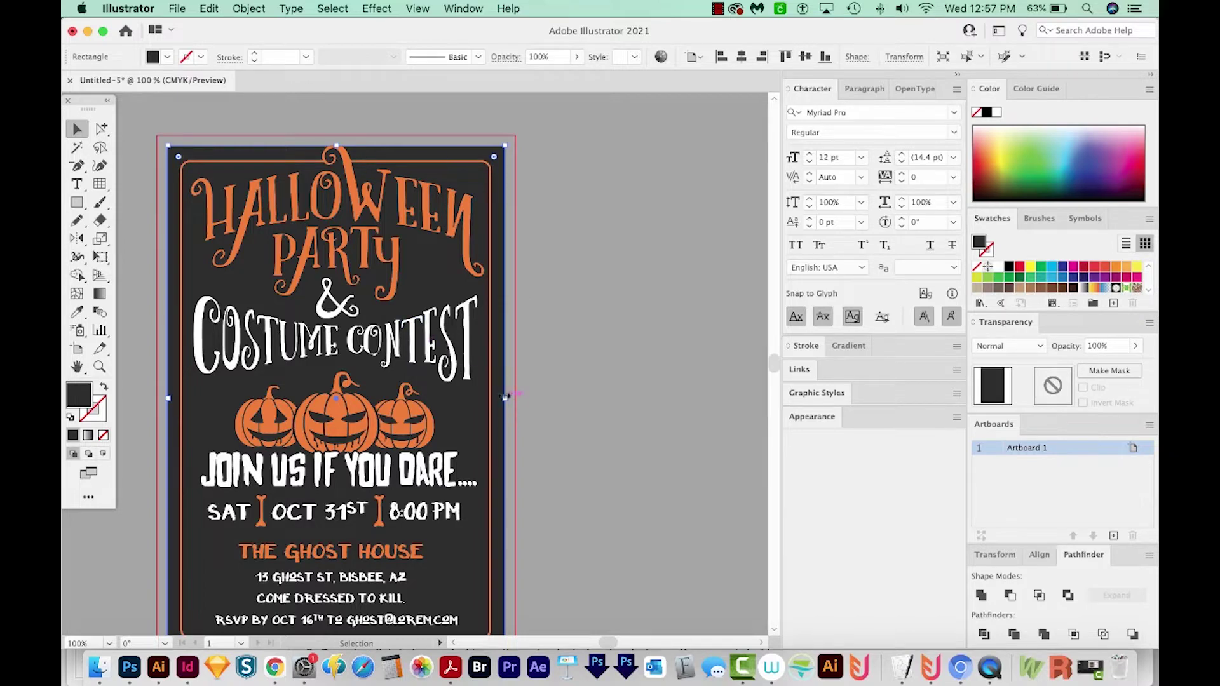
left_click_drag(506, 397, 516, 397)
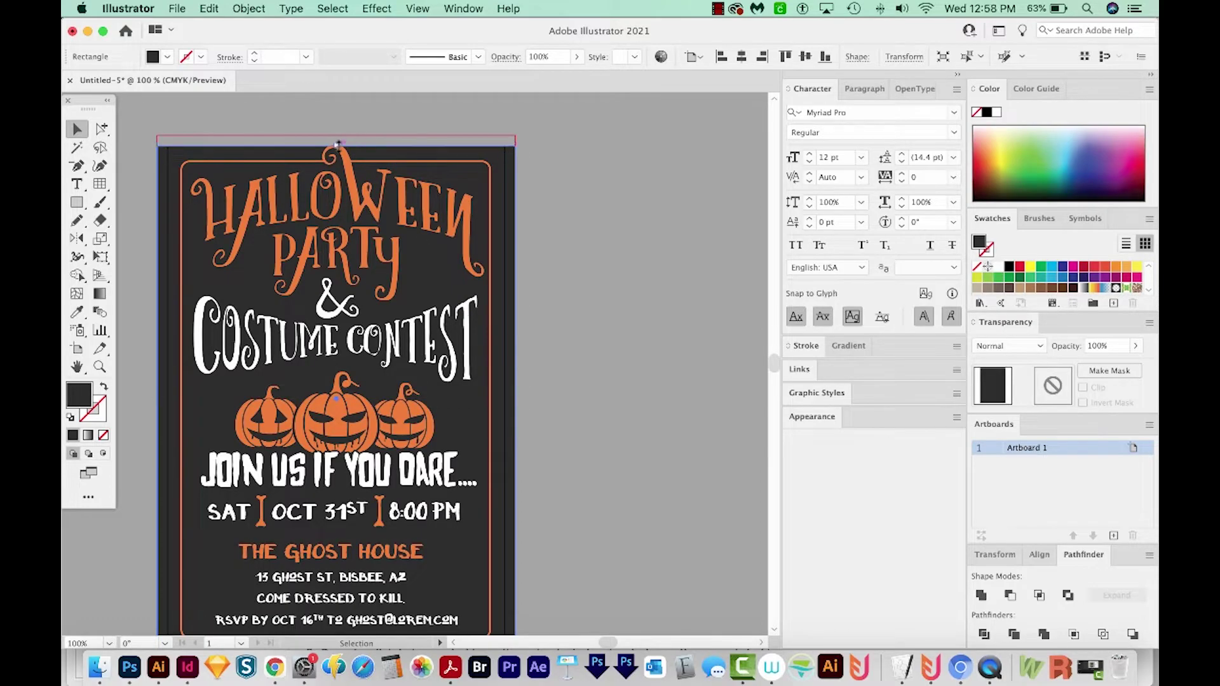
left_click_drag(338, 145, 342, 135)
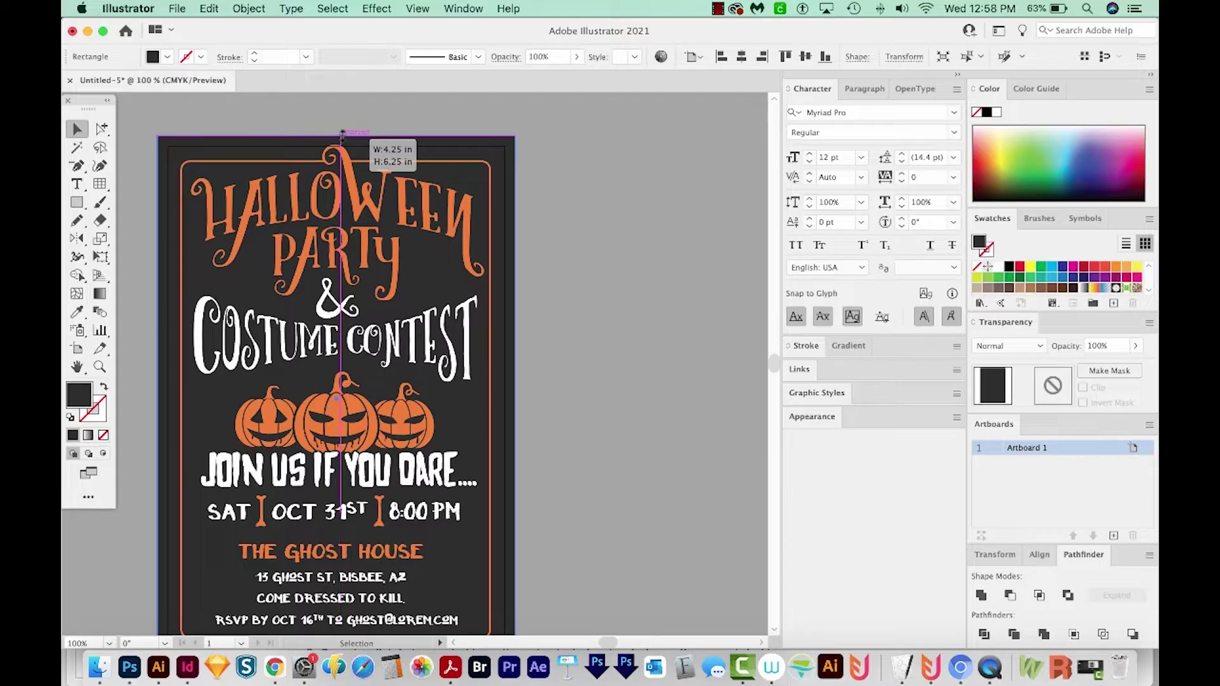
scroll(458, 620, "down", 3)
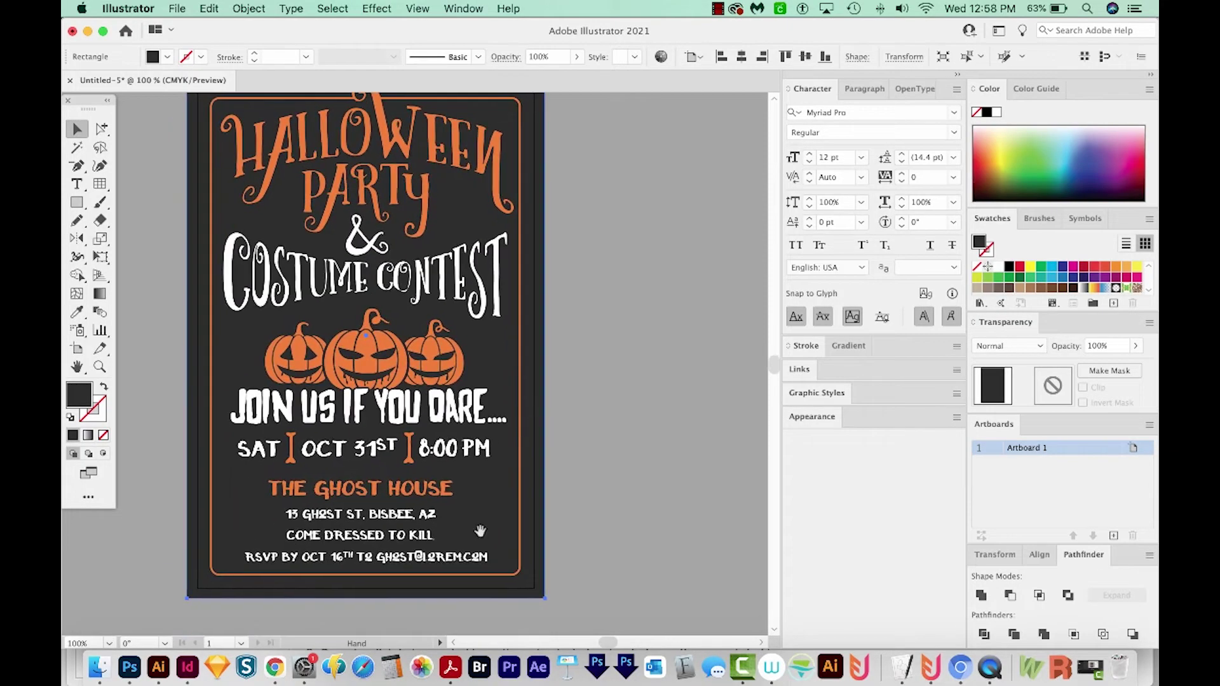
Zoom into the bottom-right corner to check the bleed, then zoom out and deselect the rectangle
key("z")
left_click_drag(554, 572, 565, 578)
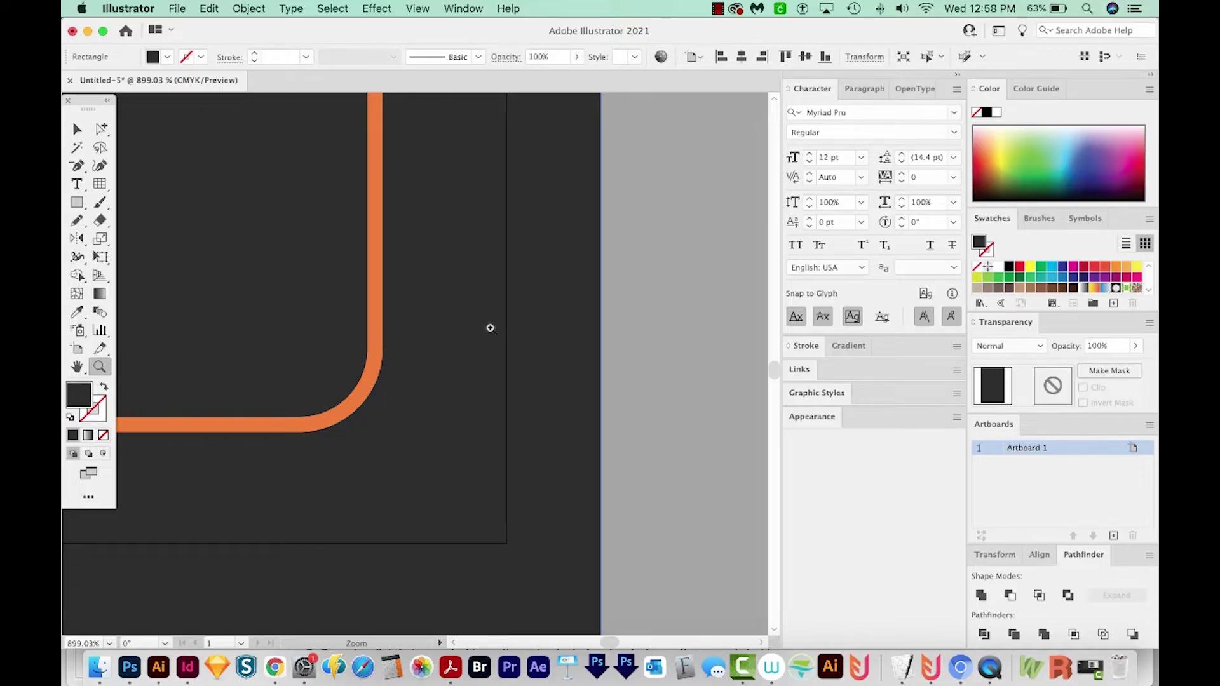
key("super+0")
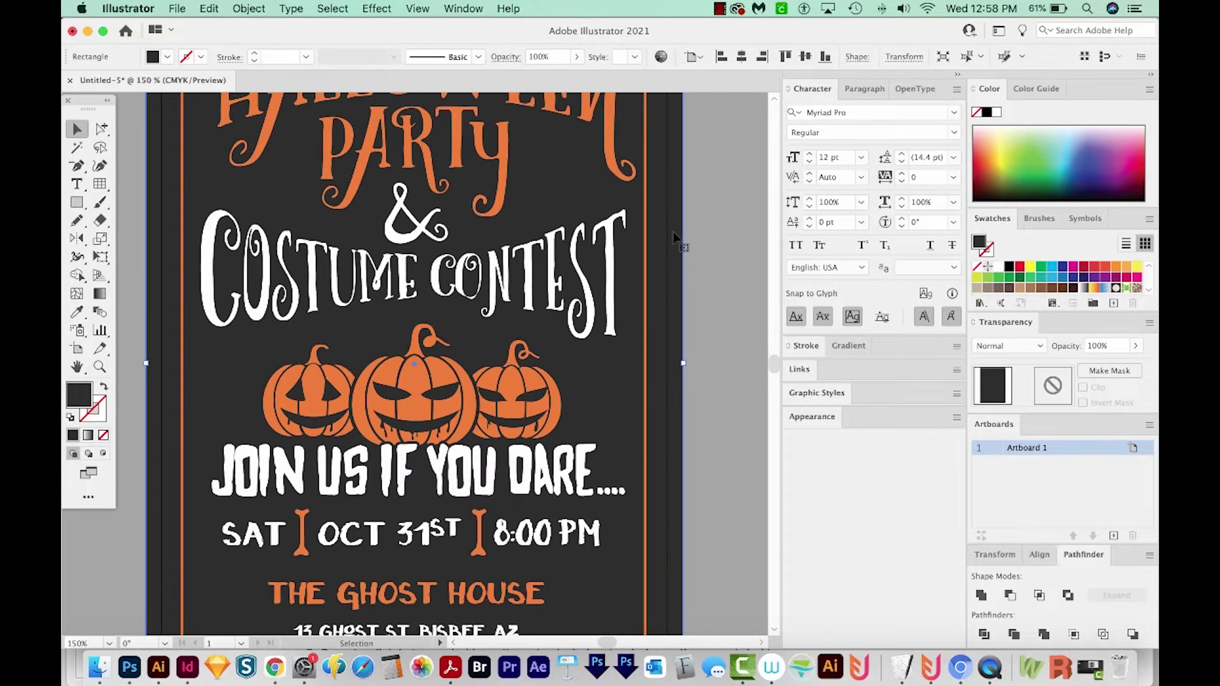
left_click(667, 260)
left_click(681, 411)
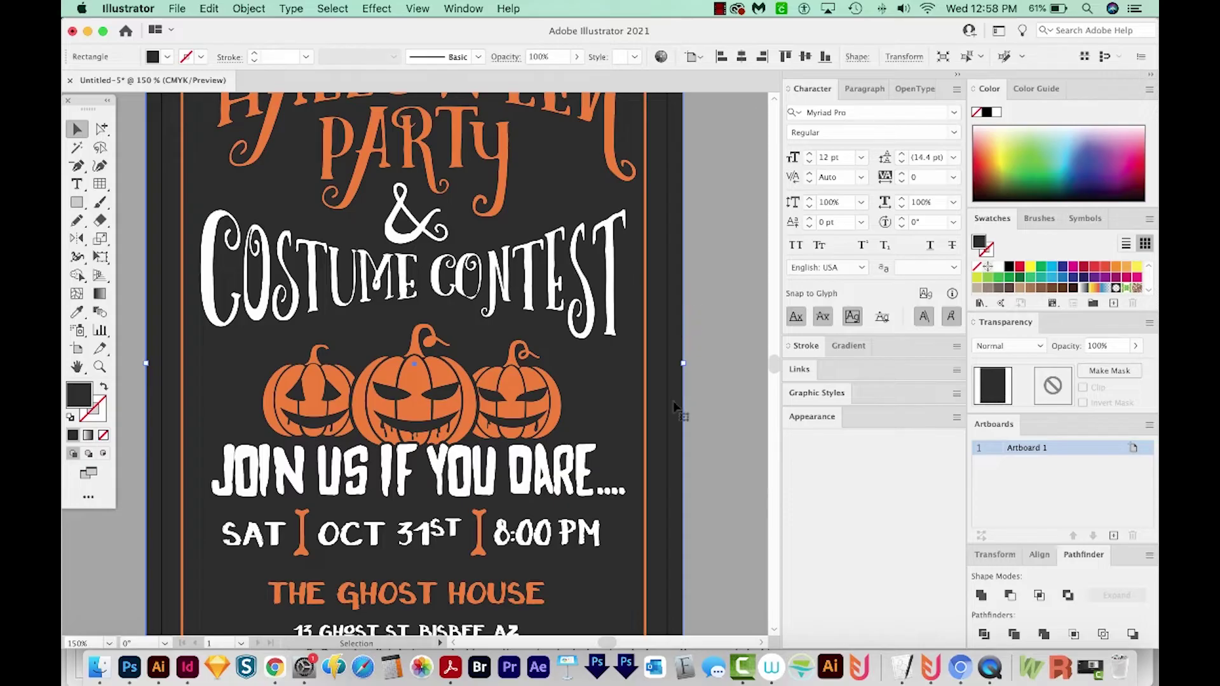
key("super+minus")
key("super+minus")
left_click(590, 464)
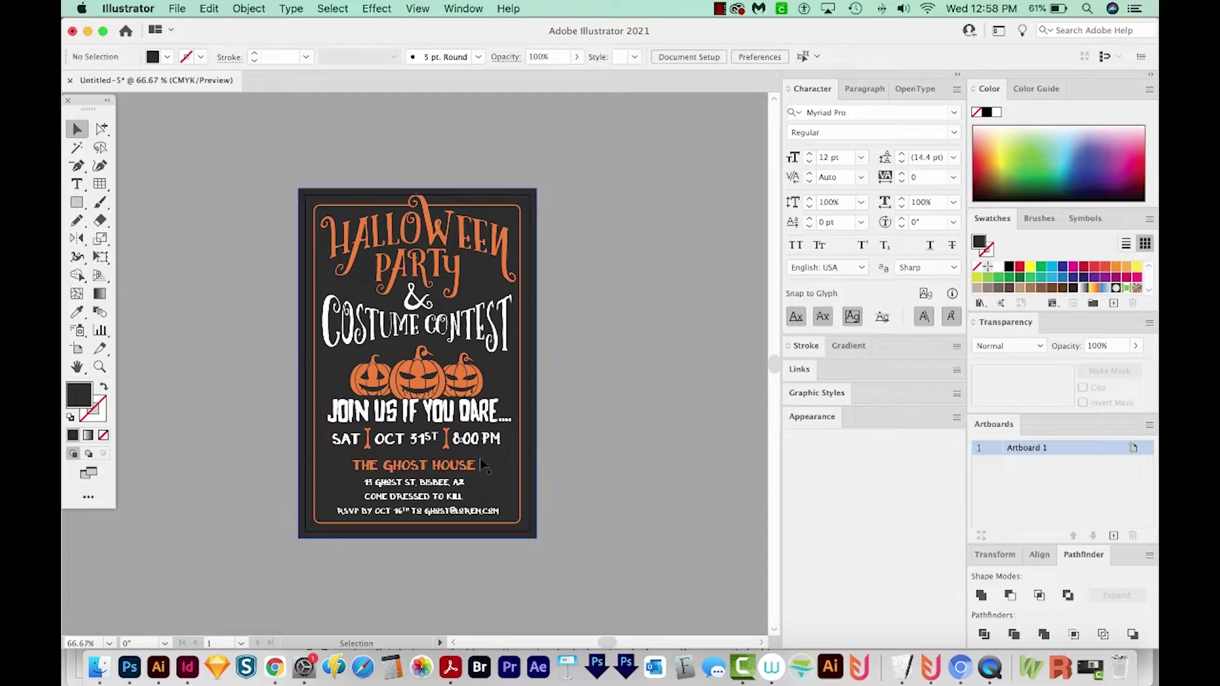
Save As an Adobe PDF named 'Halloween postcard with bleed.pdf', fixing the misspelled file name
left_click(176, 8)
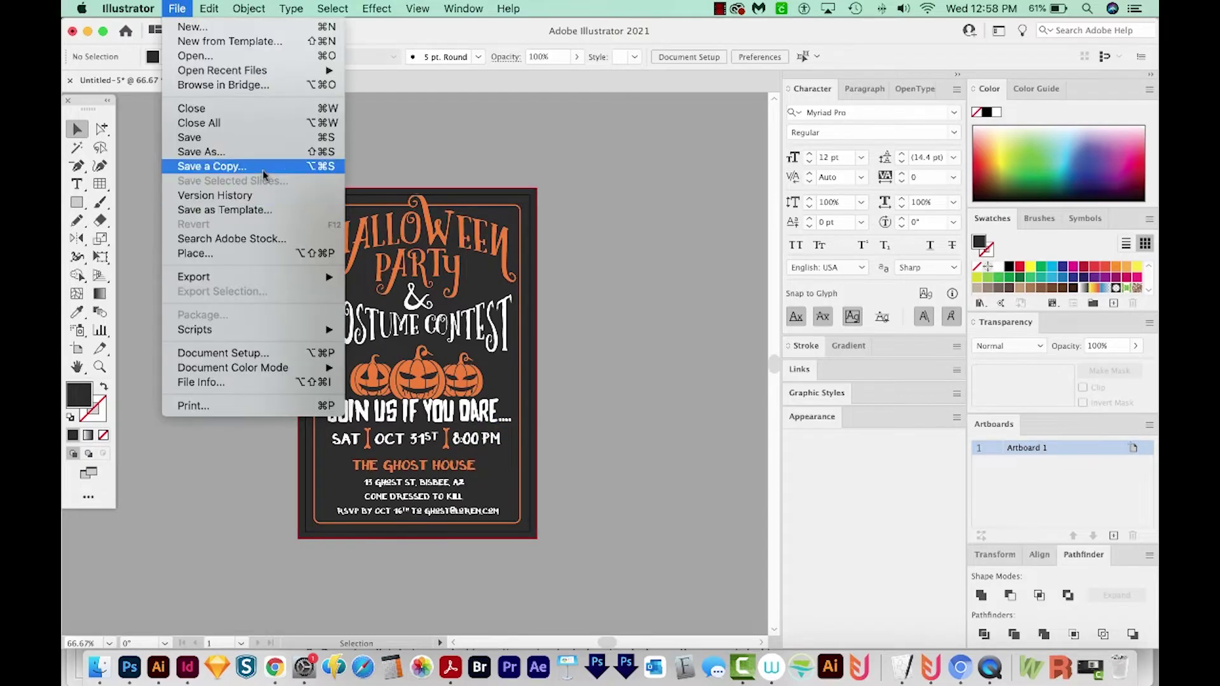
left_click(227, 158)
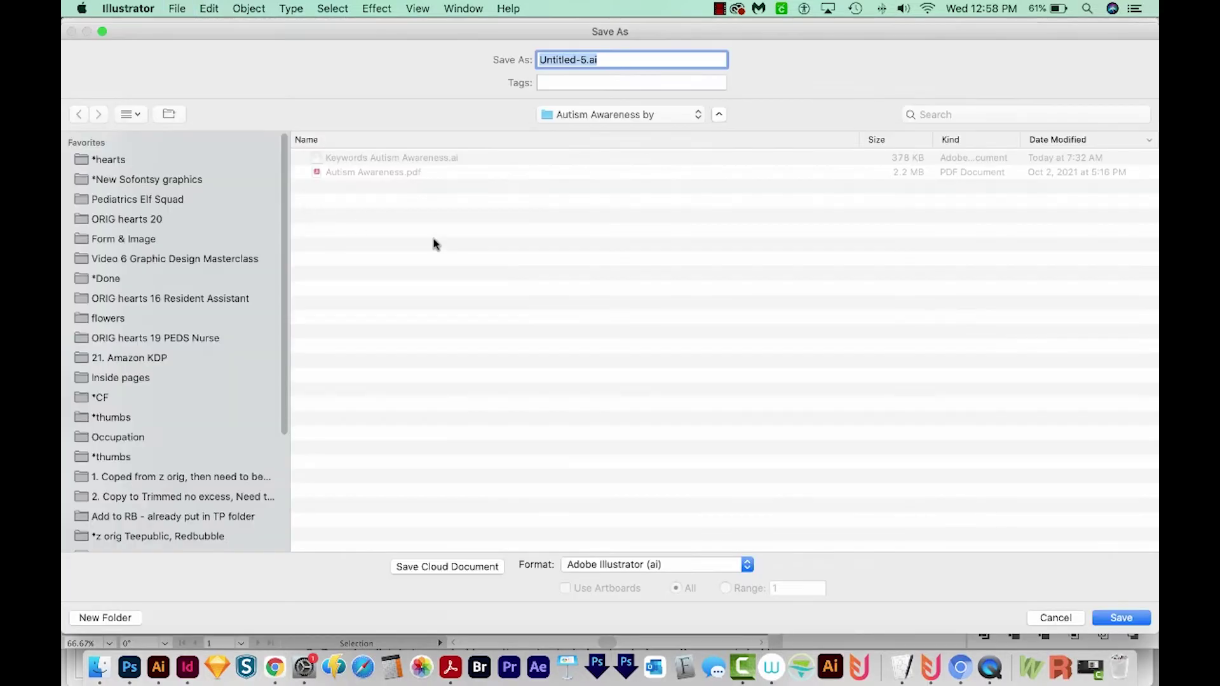
left_click(696, 560)
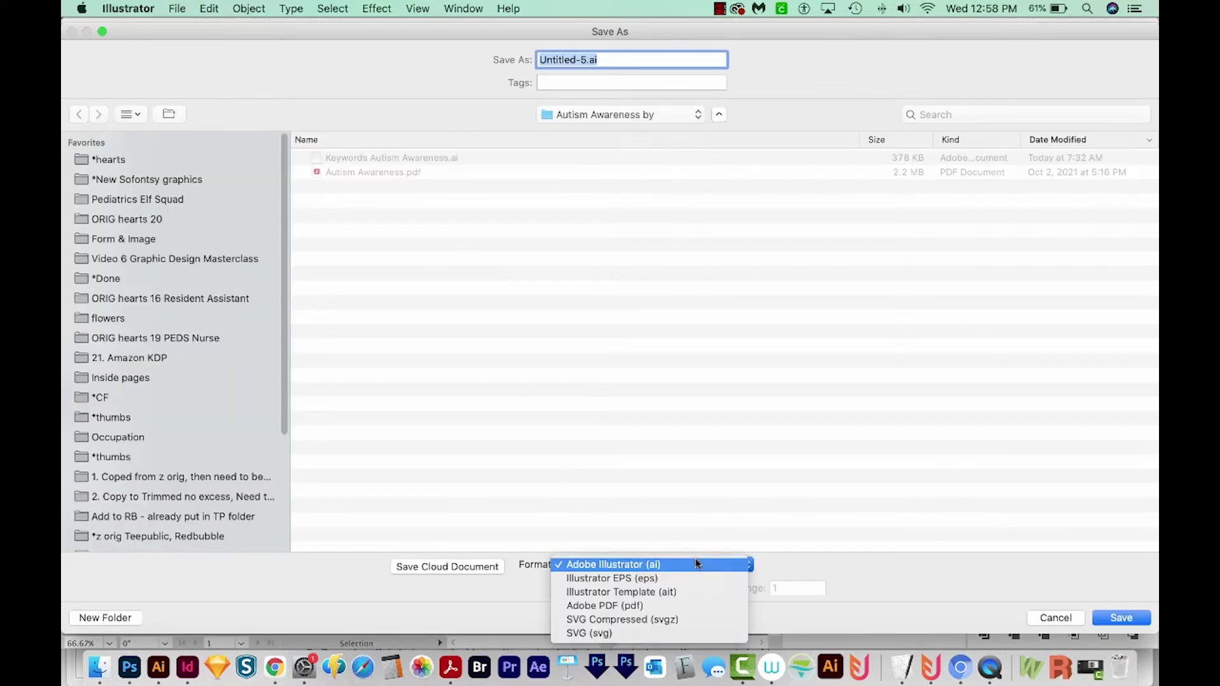
left_click(672, 603)
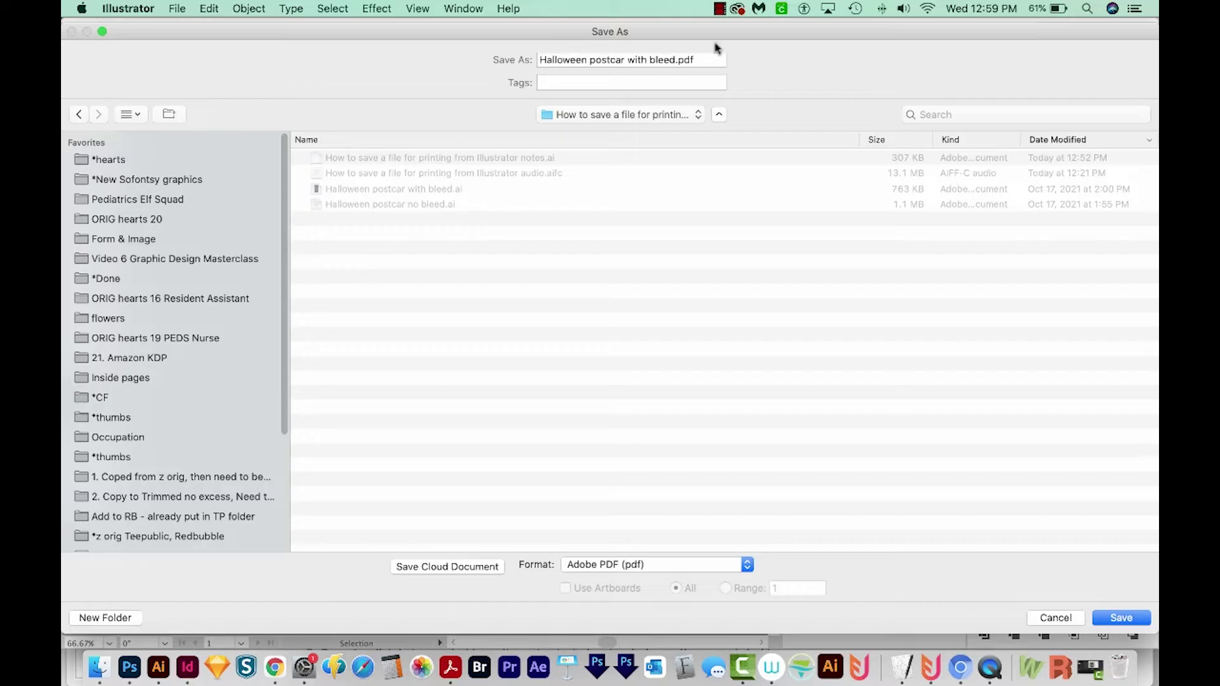
left_click(625, 60)
type("d")
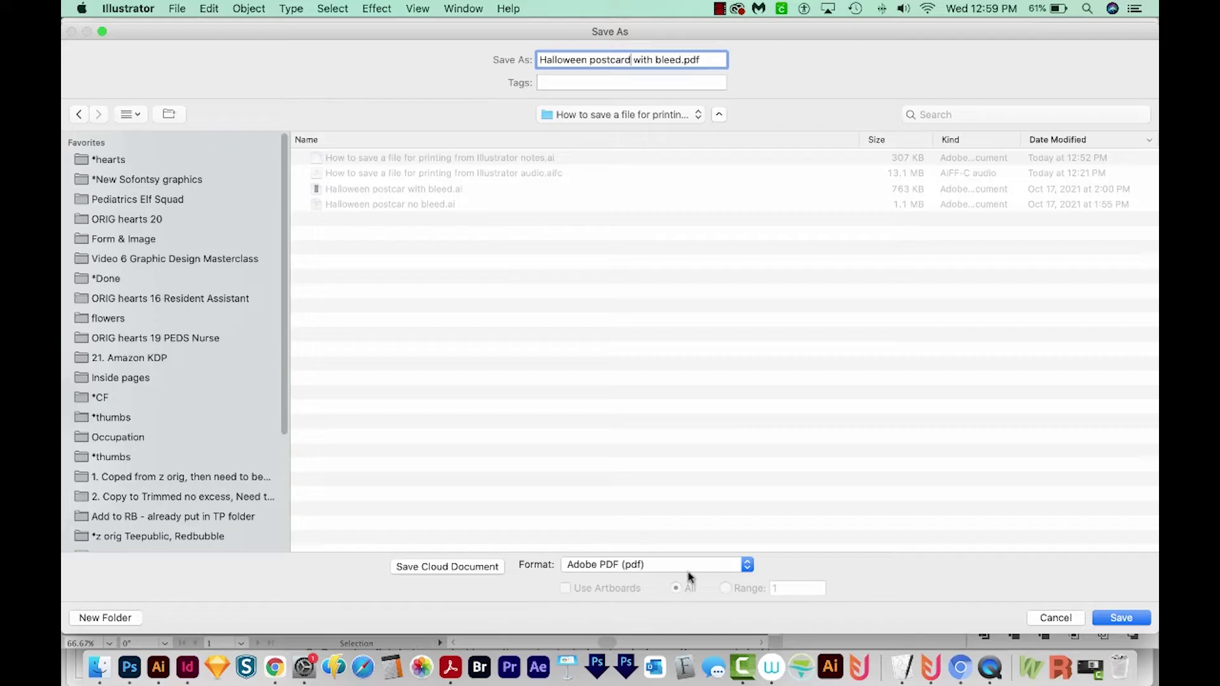
left_click(1129, 621)
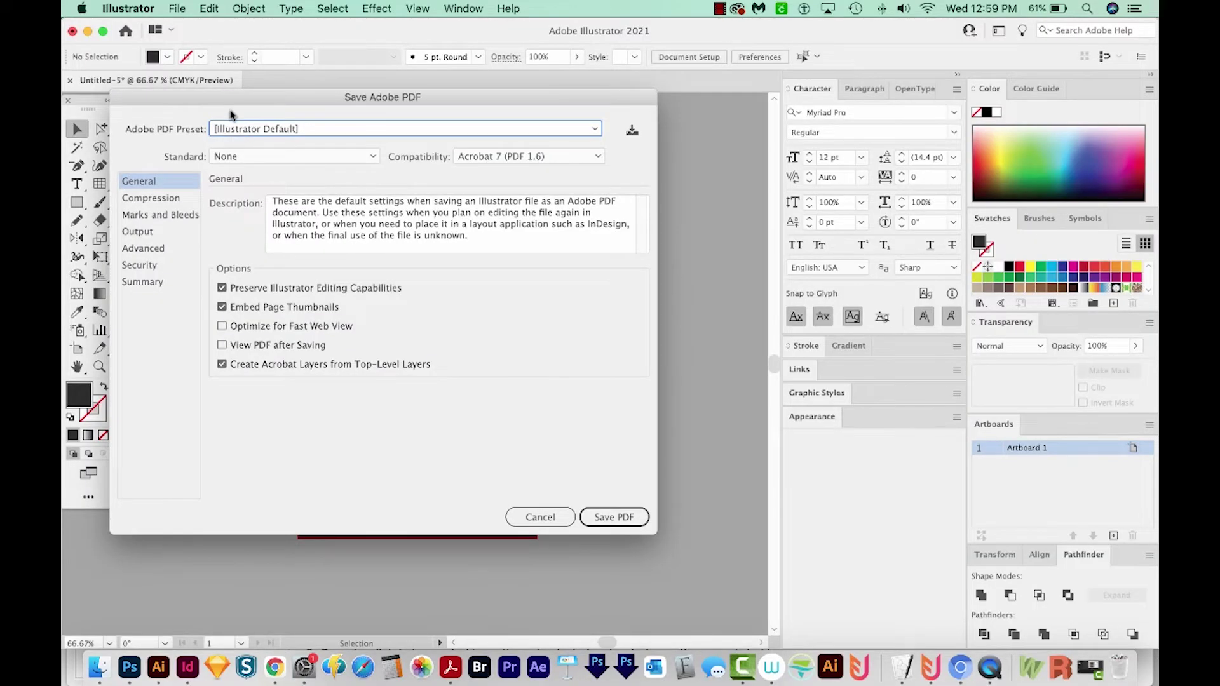
In Marks and Bleeds, confirm 0.125 in bleed via Use Document Bleed Settings and enable Trim Marks
left_click(140, 217)
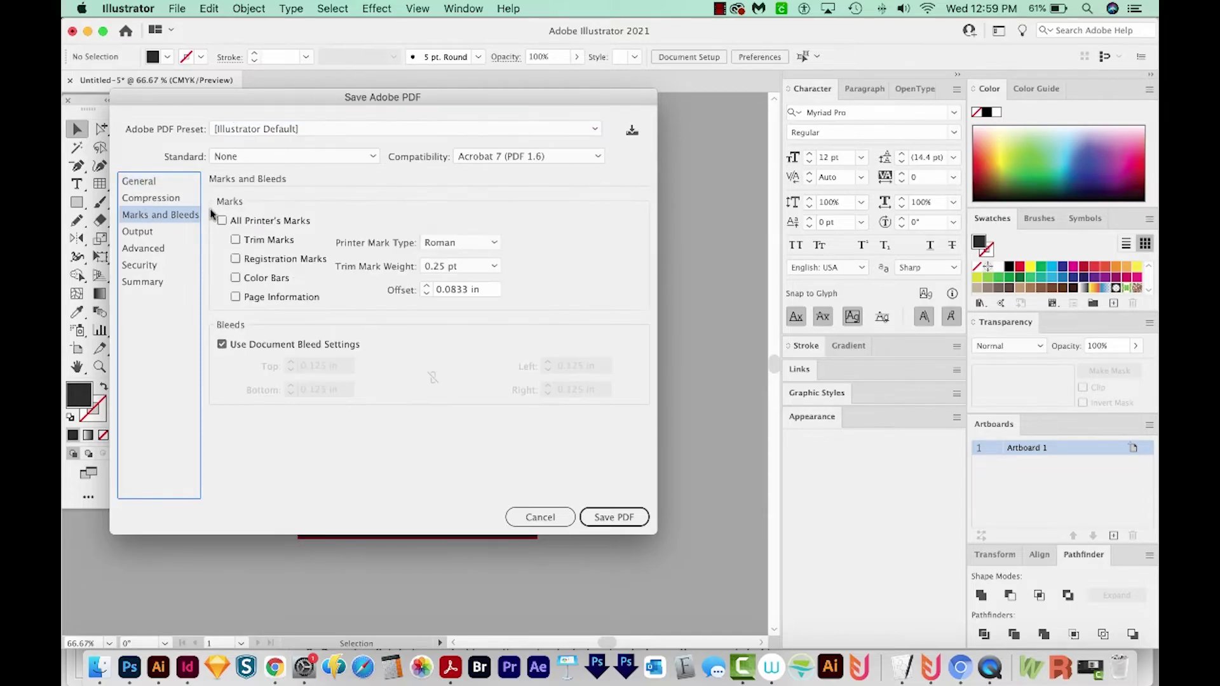
left_click(222, 346)
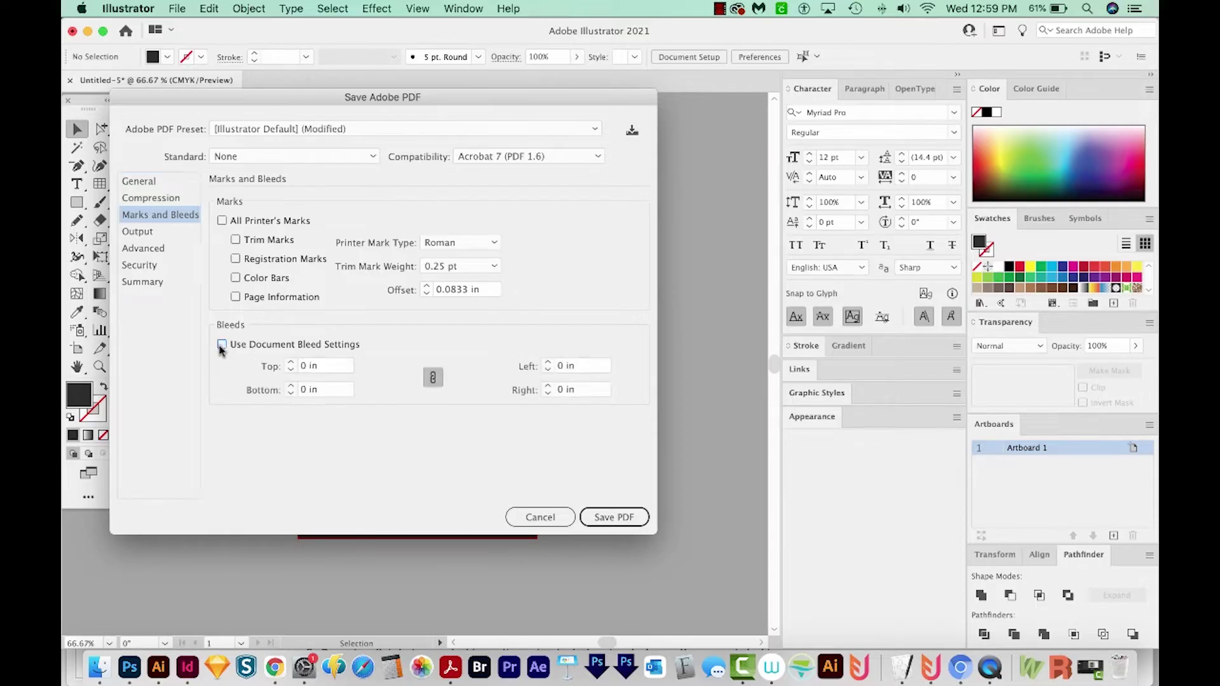
left_click(303, 366)
key("Tab")
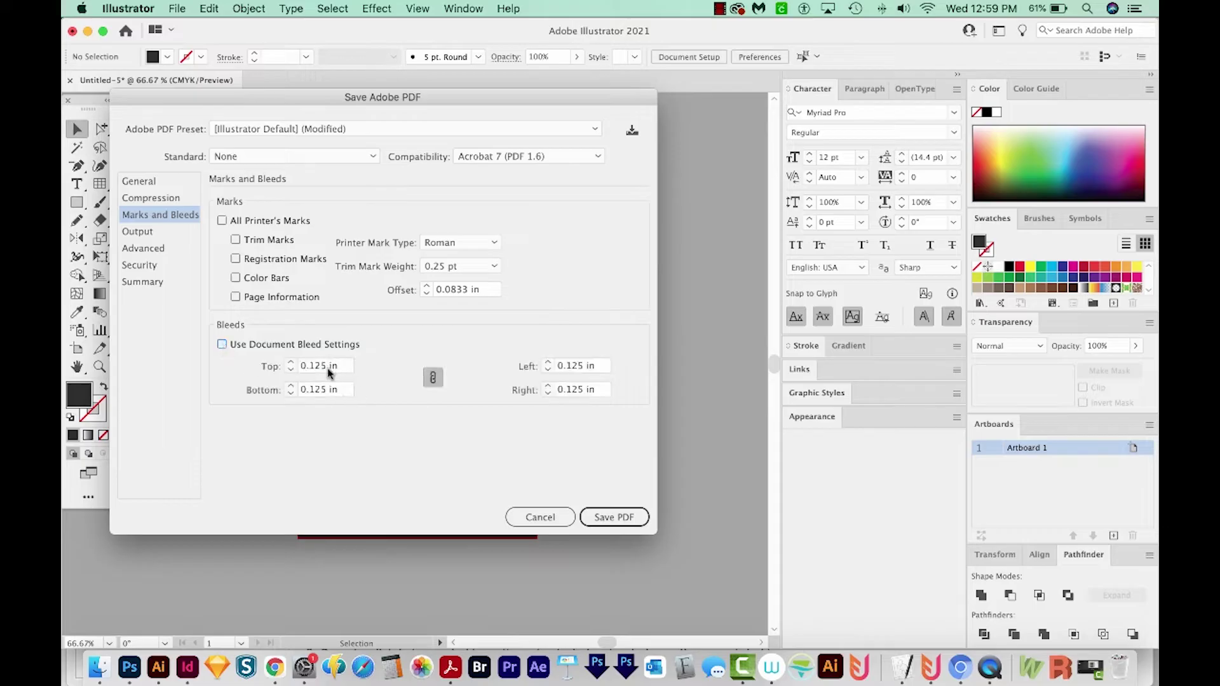
left_click(221, 345)
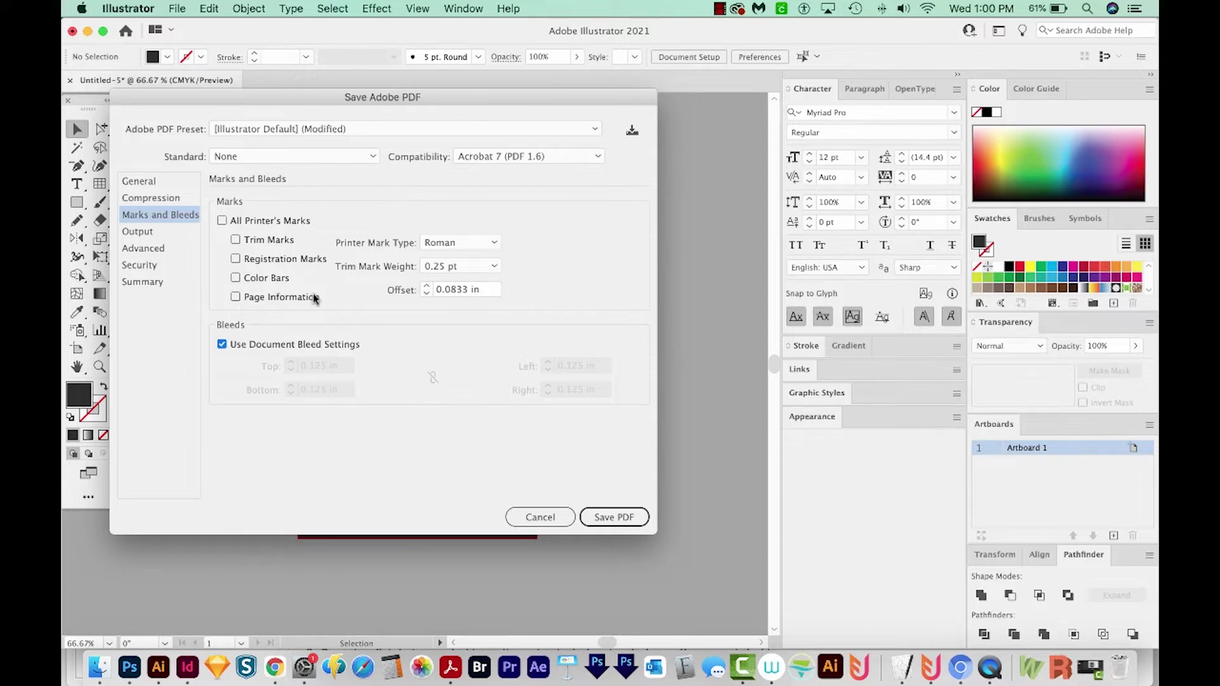
left_click(237, 240)
Save the PDF, then open 'Halloween postcard with bleed.pdf' from Finder in Acrobat and view the whole page
left_click(614, 520)
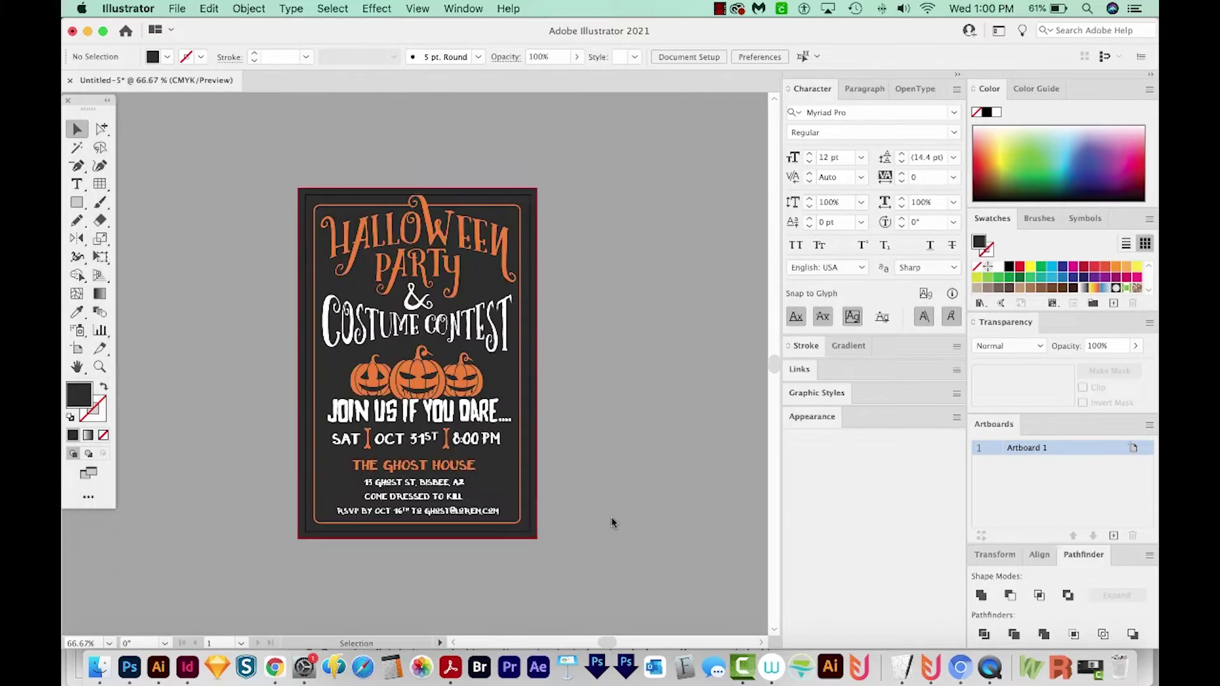
key("super+Tab")
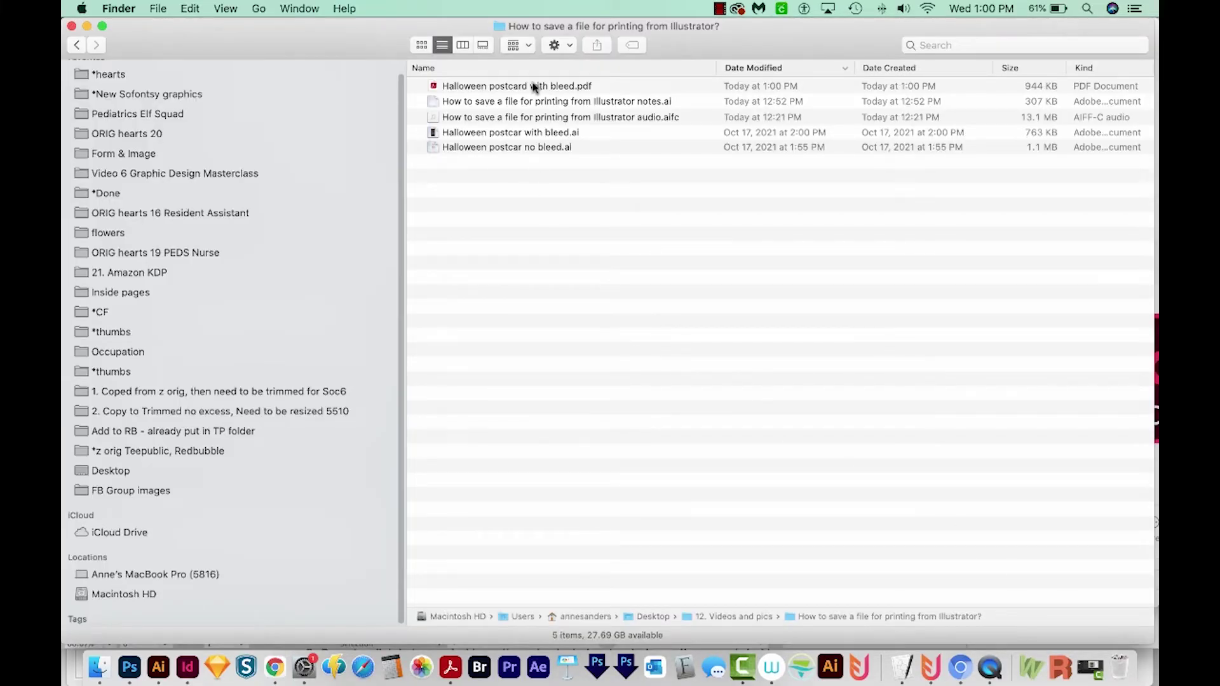
left_click(534, 86)
key("super+o")
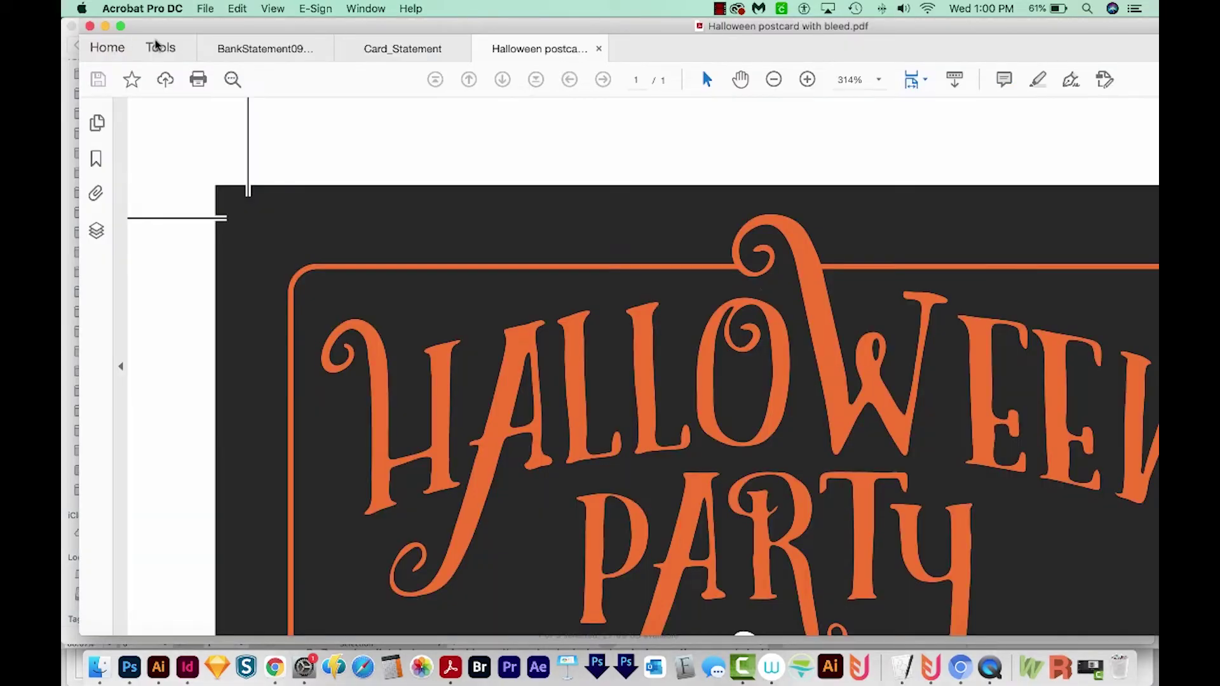
key("super+0")
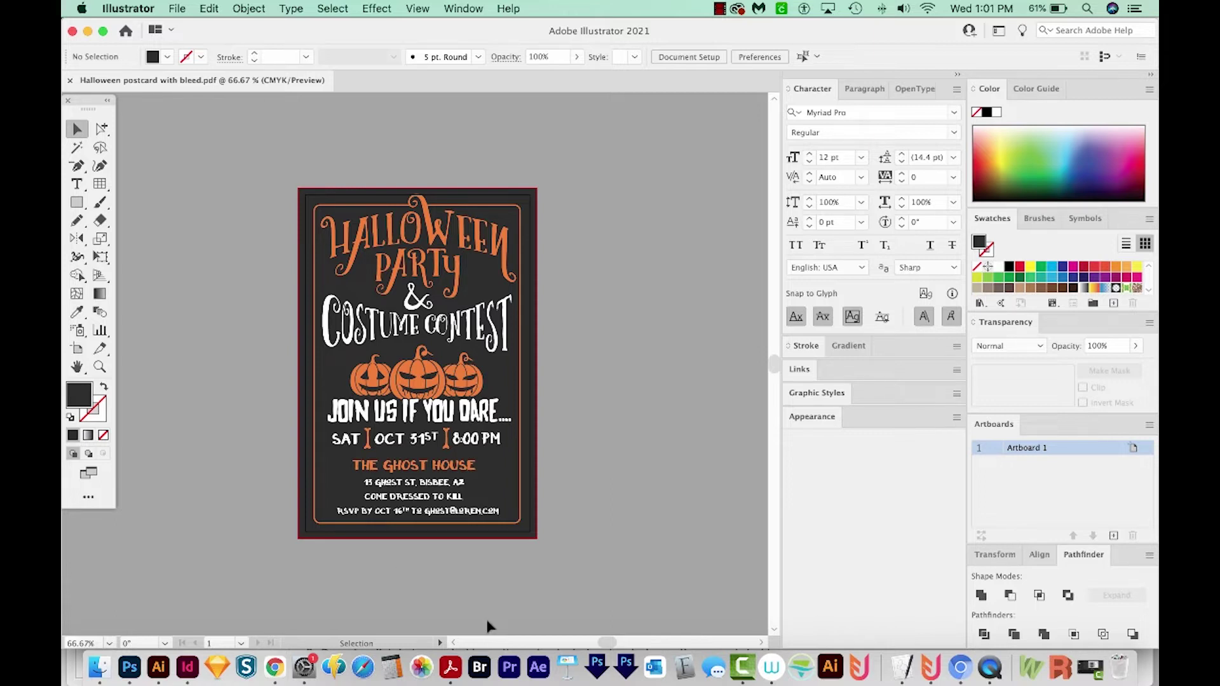
Select all and deselect the artwork, then start Save As for a second copy
key("super+a")
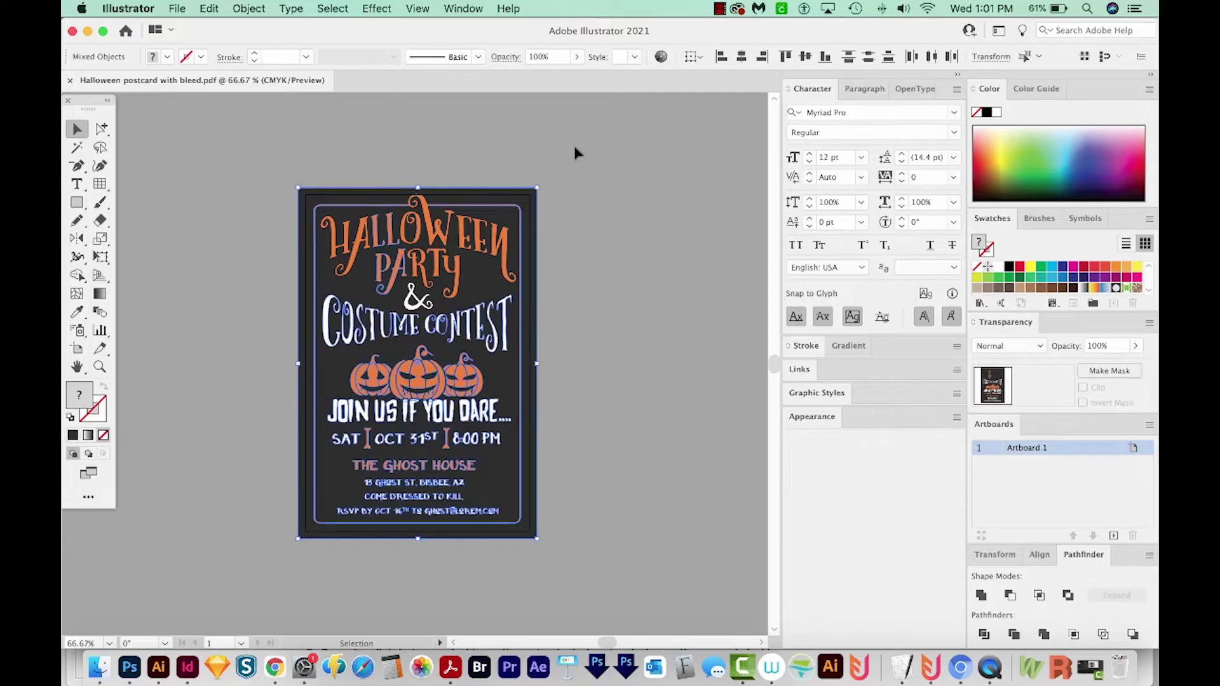
left_click(382, 570)
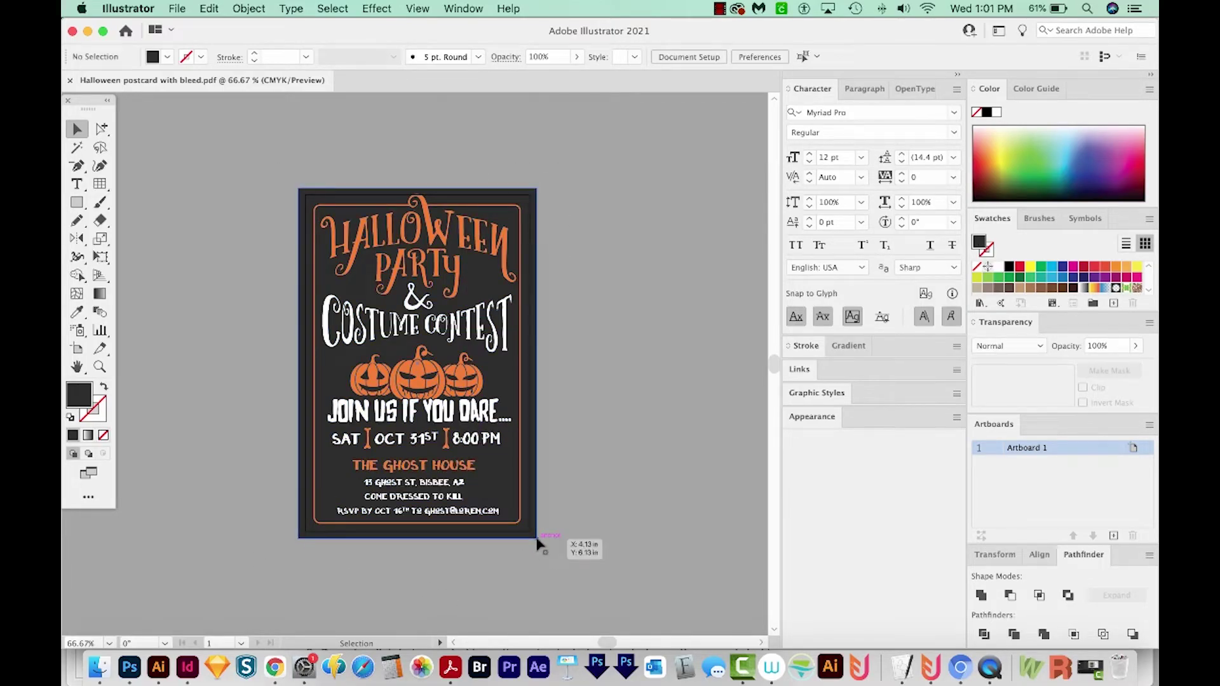
key("shift")
key("super+shift+s")
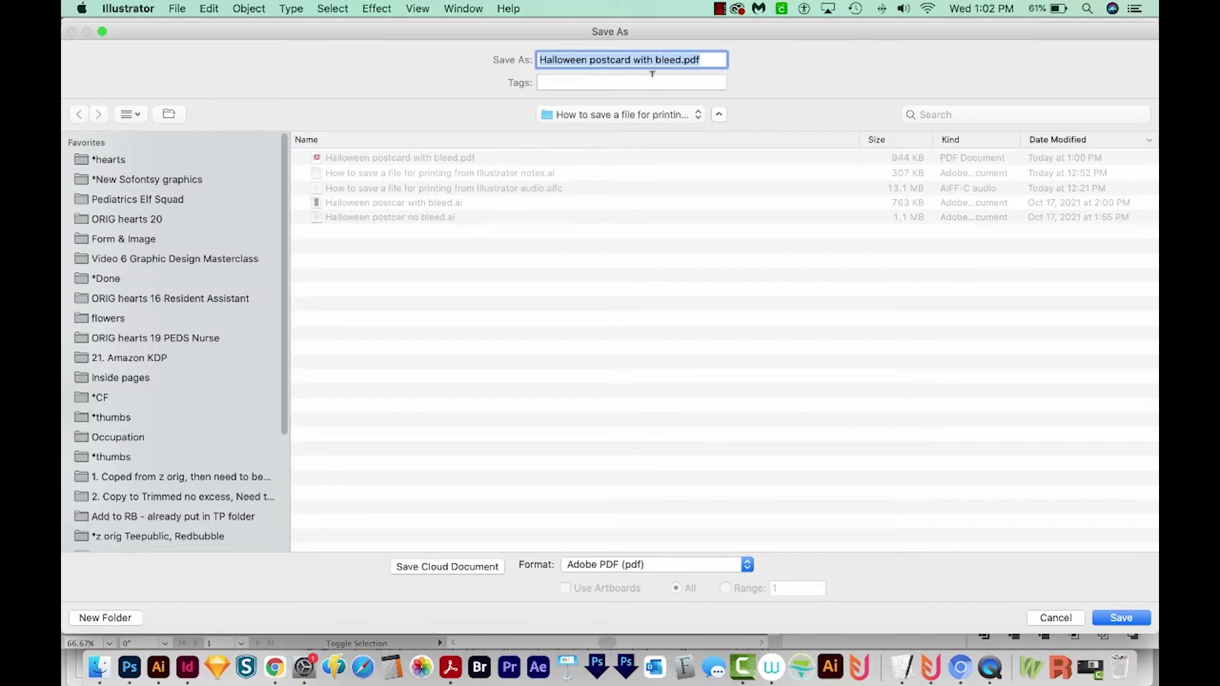
Edit the file name, removing the word 'with' toward 'Halloween postcard bleeds only.pdf'
left_click(672, 60)
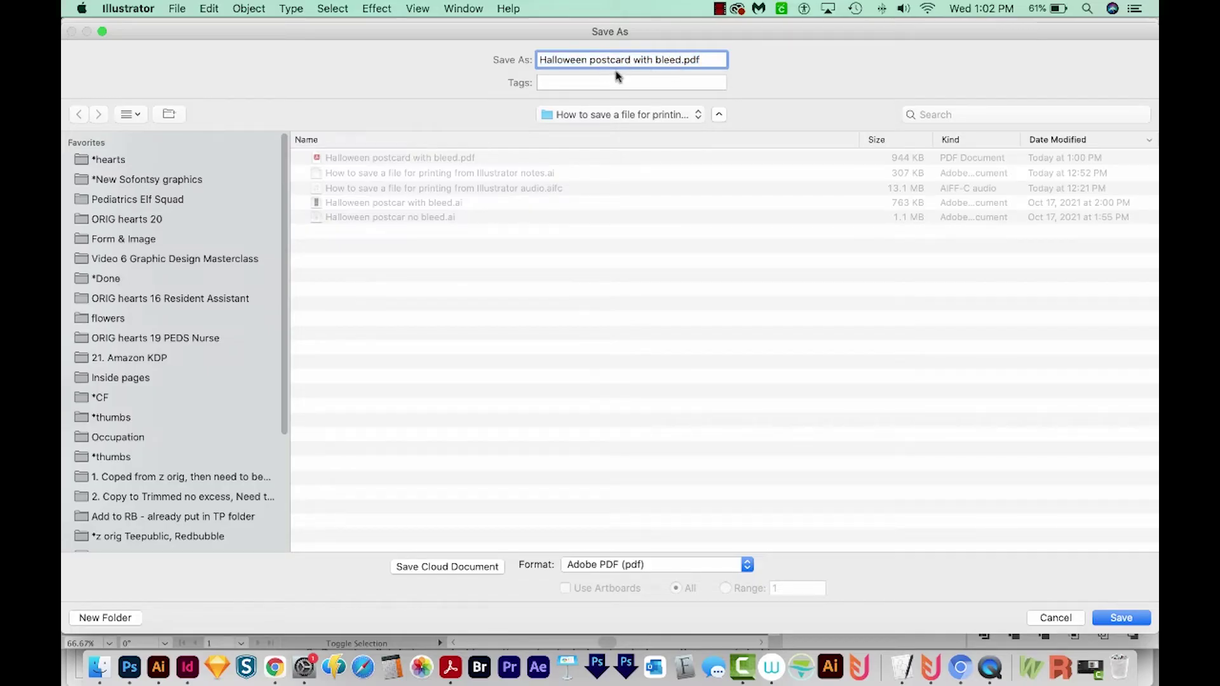
double_click(644, 59)
key("BackSpace")
type("s only")
Save the bleeds-only PDF with Trim Marks turned off and document bleed kept on
left_click(1126, 620)
left_click(151, 218)
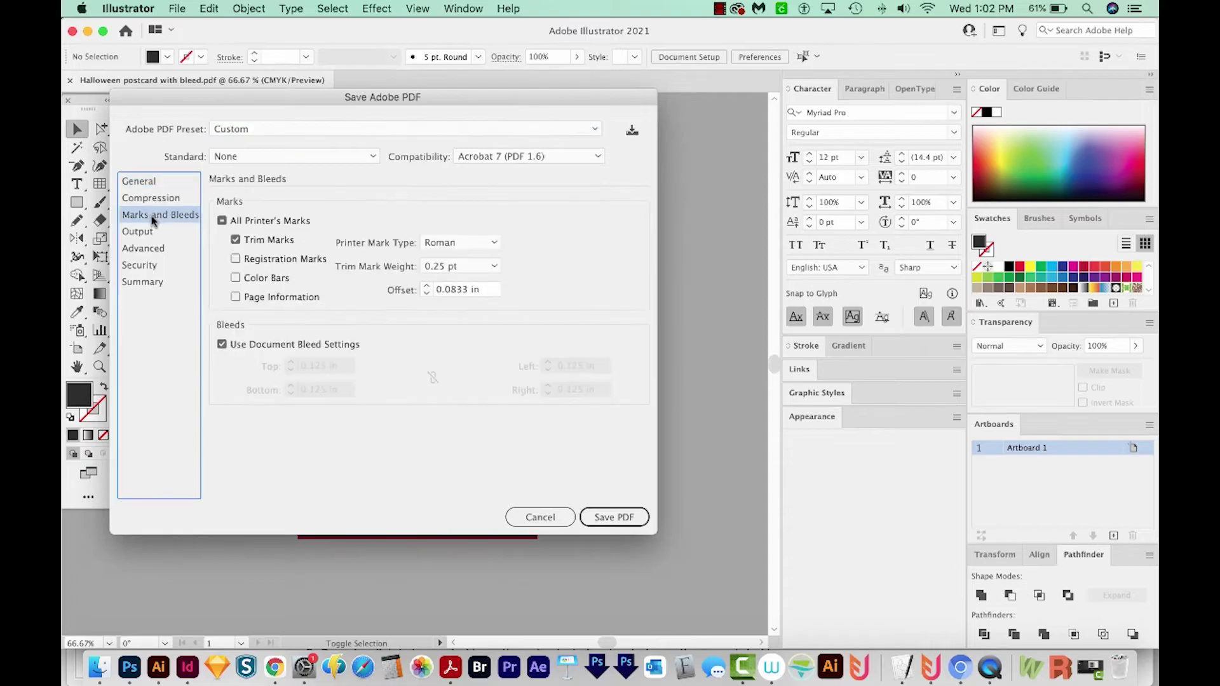
left_click(237, 241)
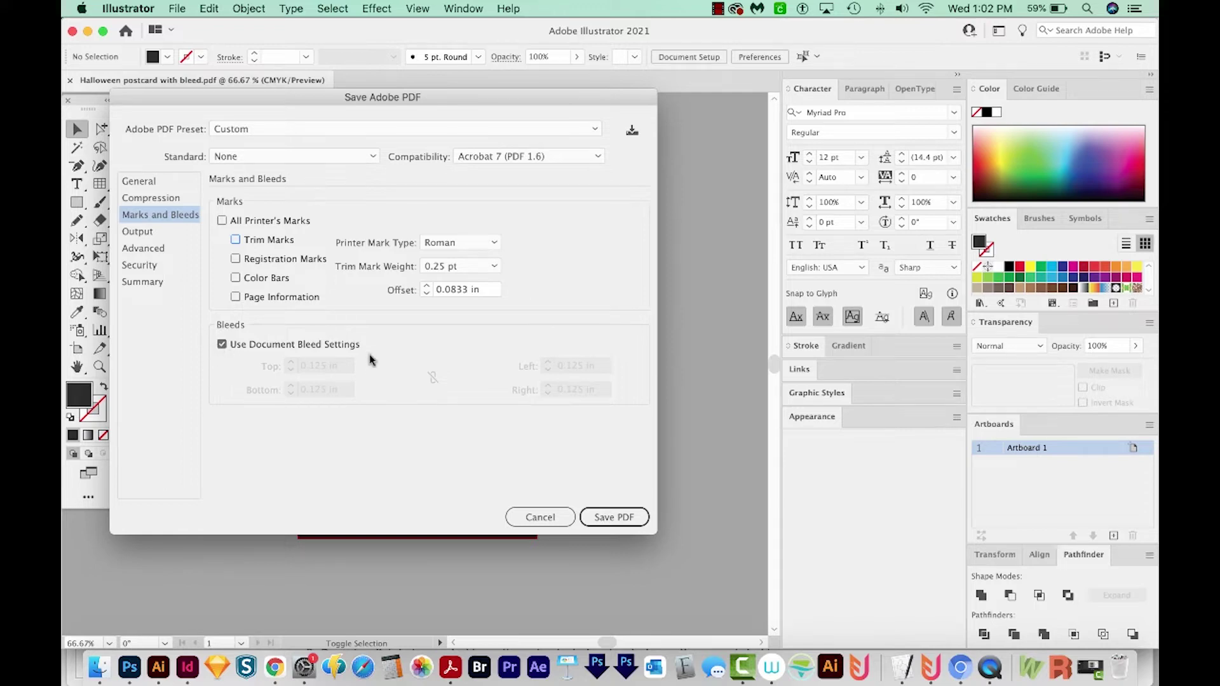
left_click(626, 521)
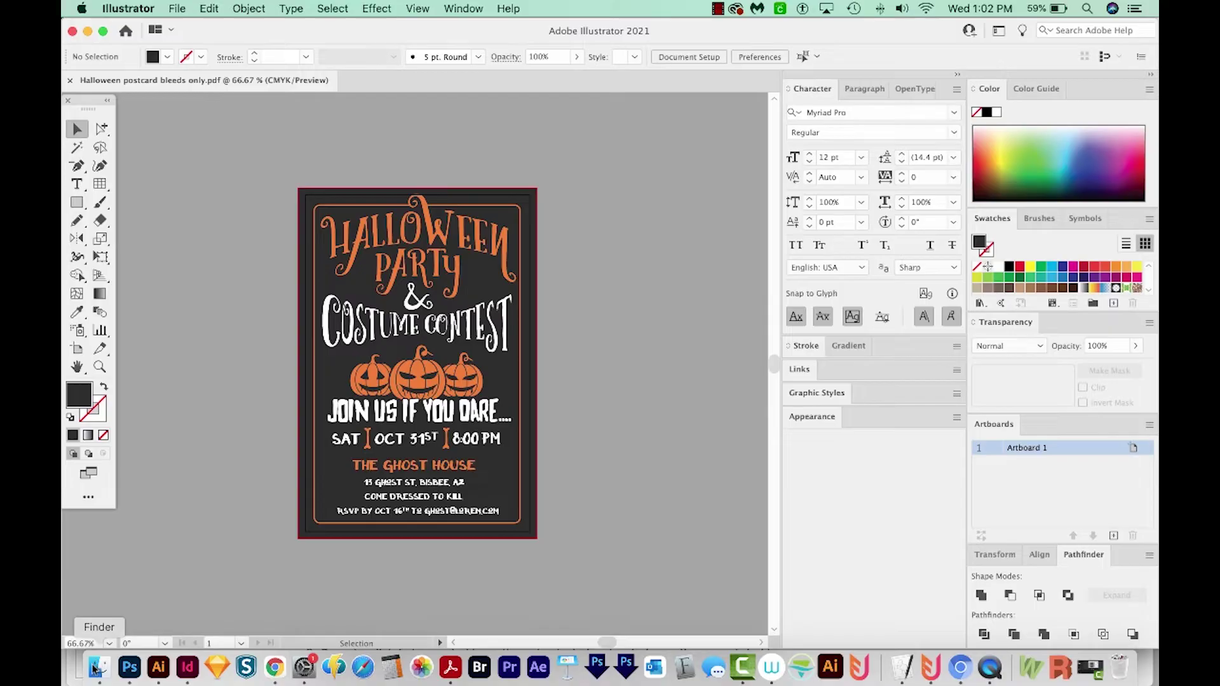
Open 'Halloween postcard bleeds only.pdf' in Acrobat, compare with the with-bleed PDF, and return to Illustrator
left_click(97, 667)
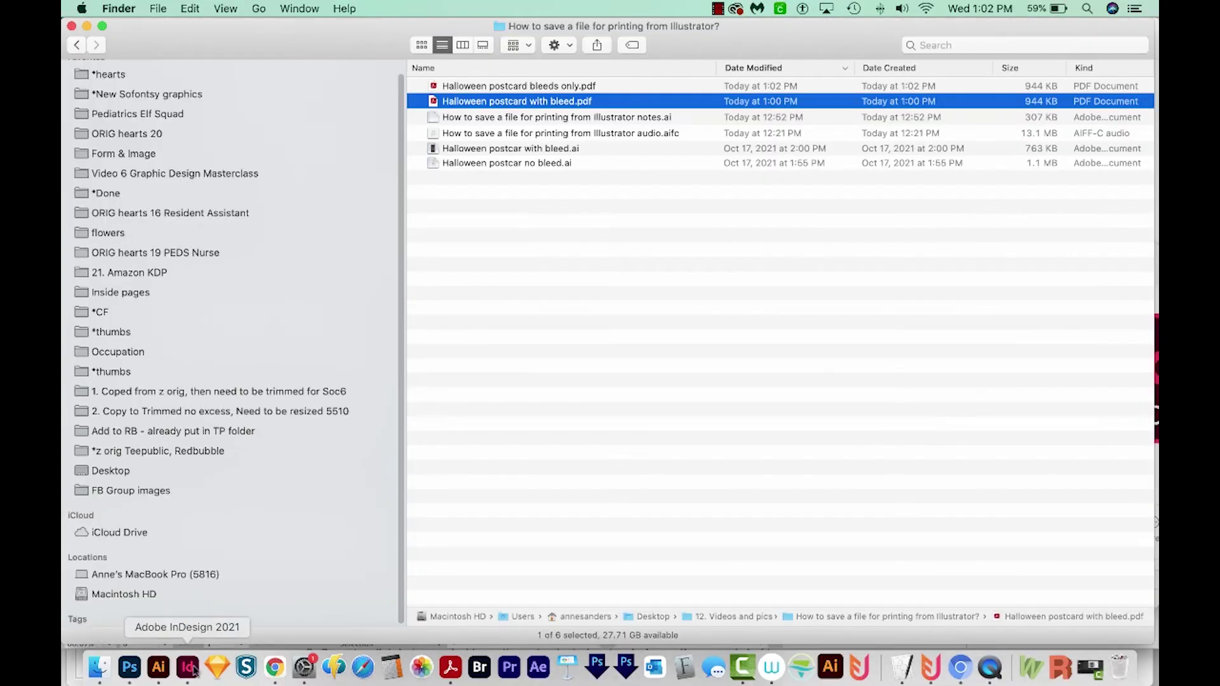
double_click(597, 87)
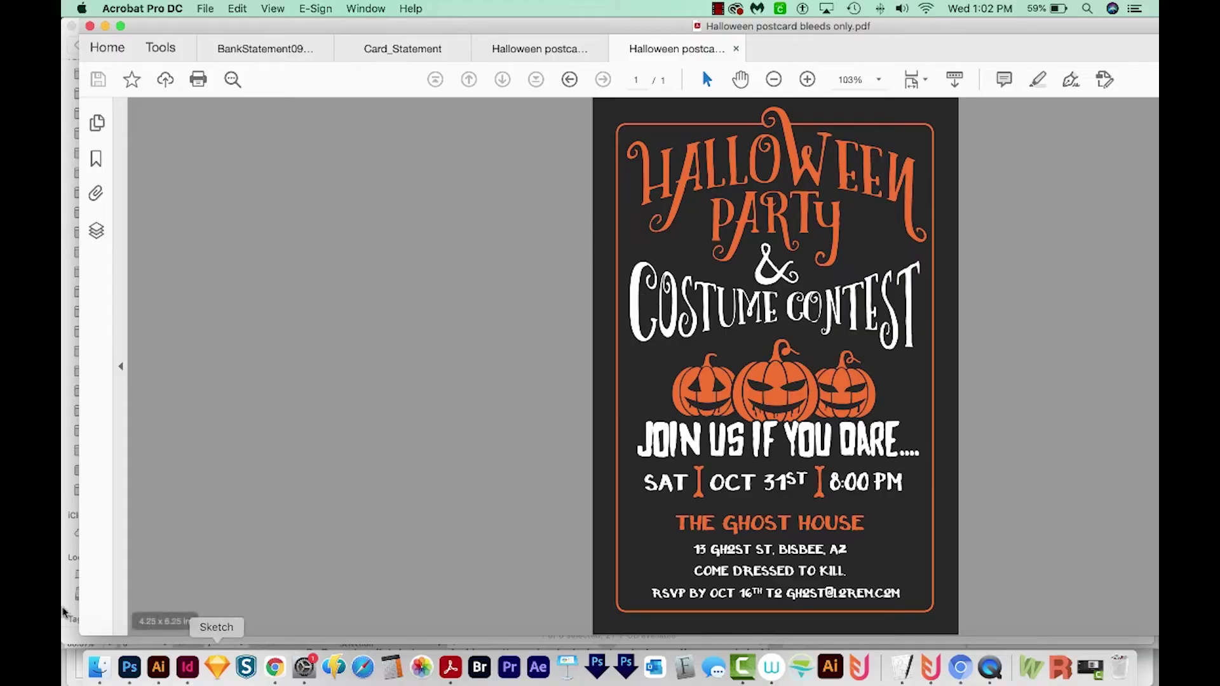
mouse_move(155, 628)
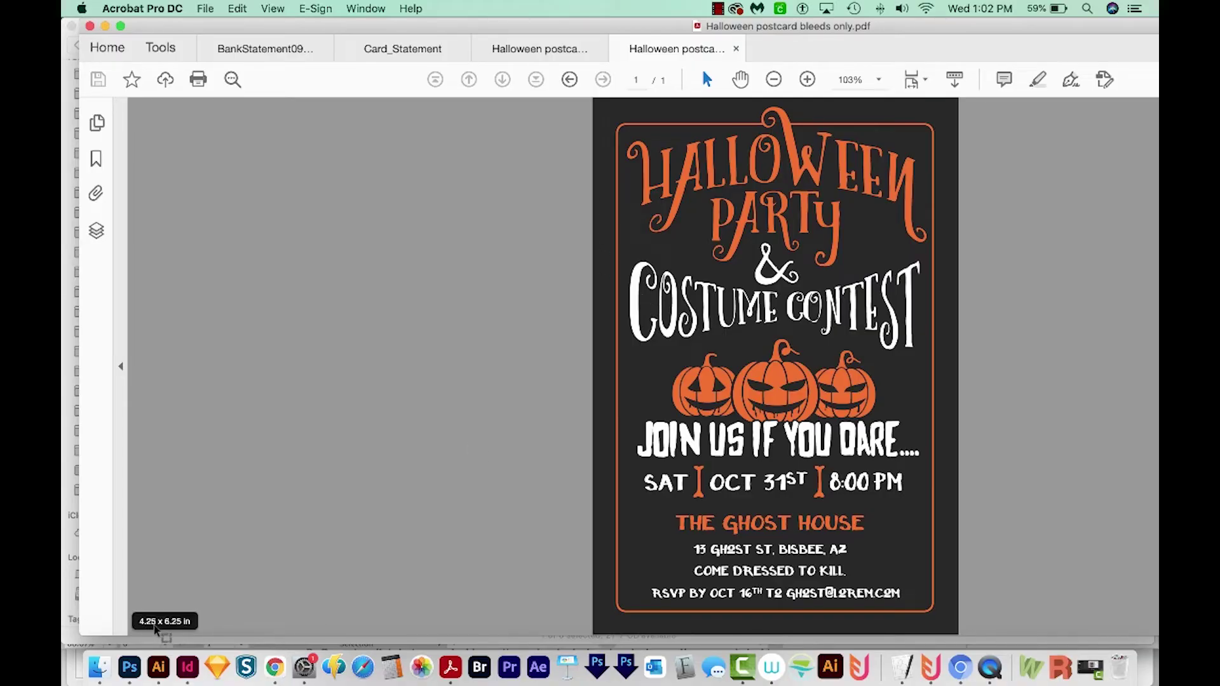
left_click(547, 49)
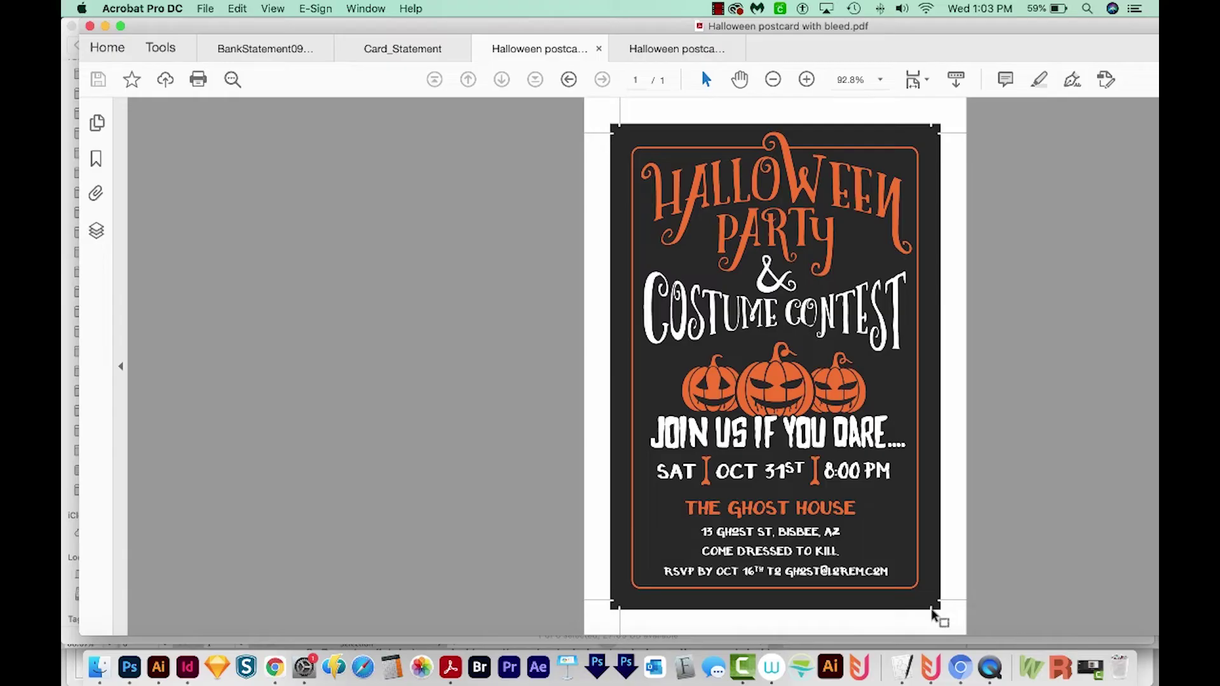
key("super+Tab")
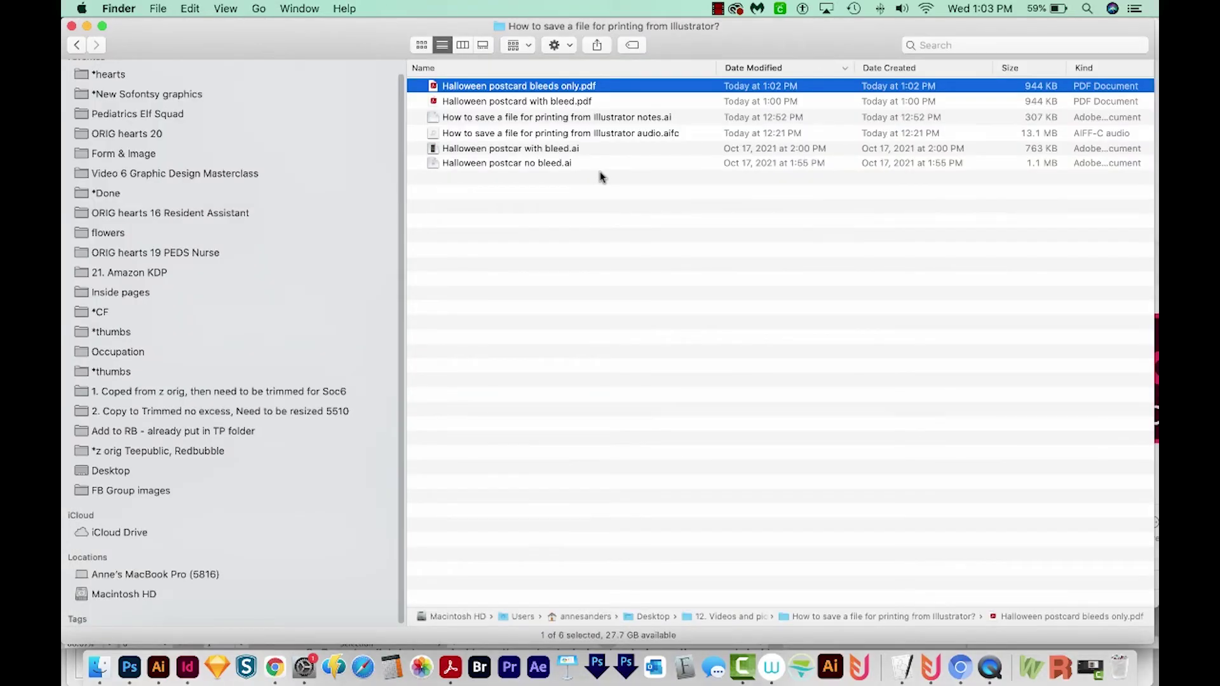
left_click(158, 667)
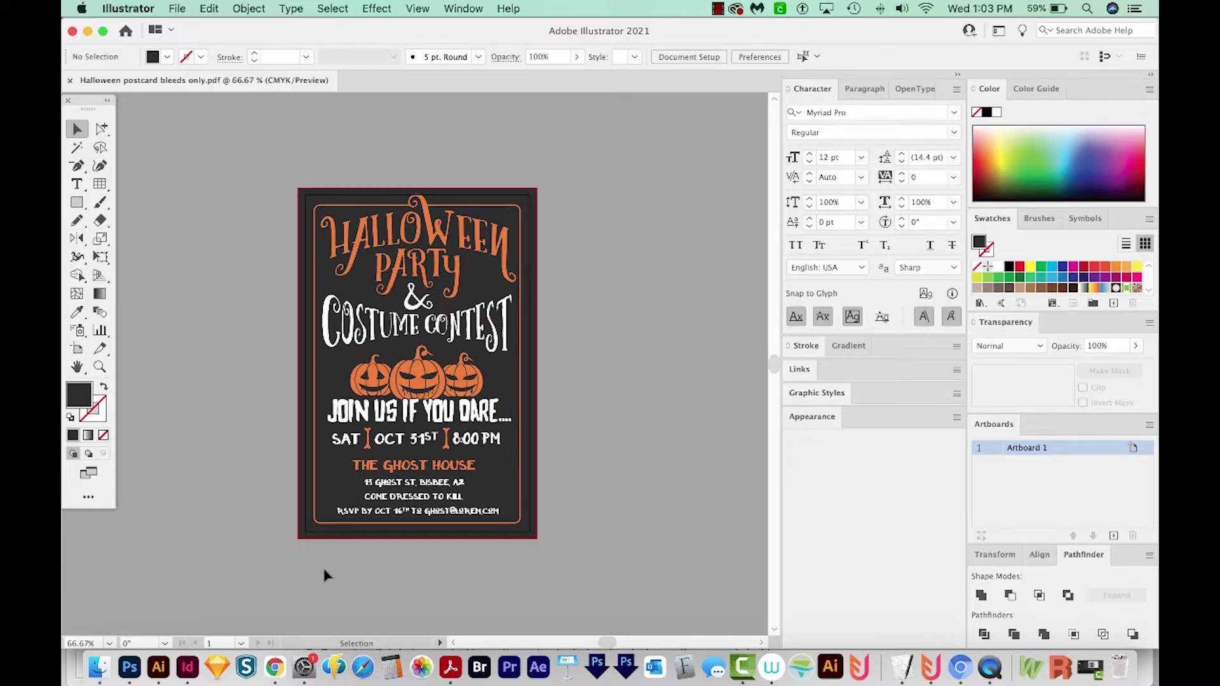
Save As an Adobe PDF named 'Halloween postcard no bleeds or crops' and bring up its PDF options
left_click(101, 668)
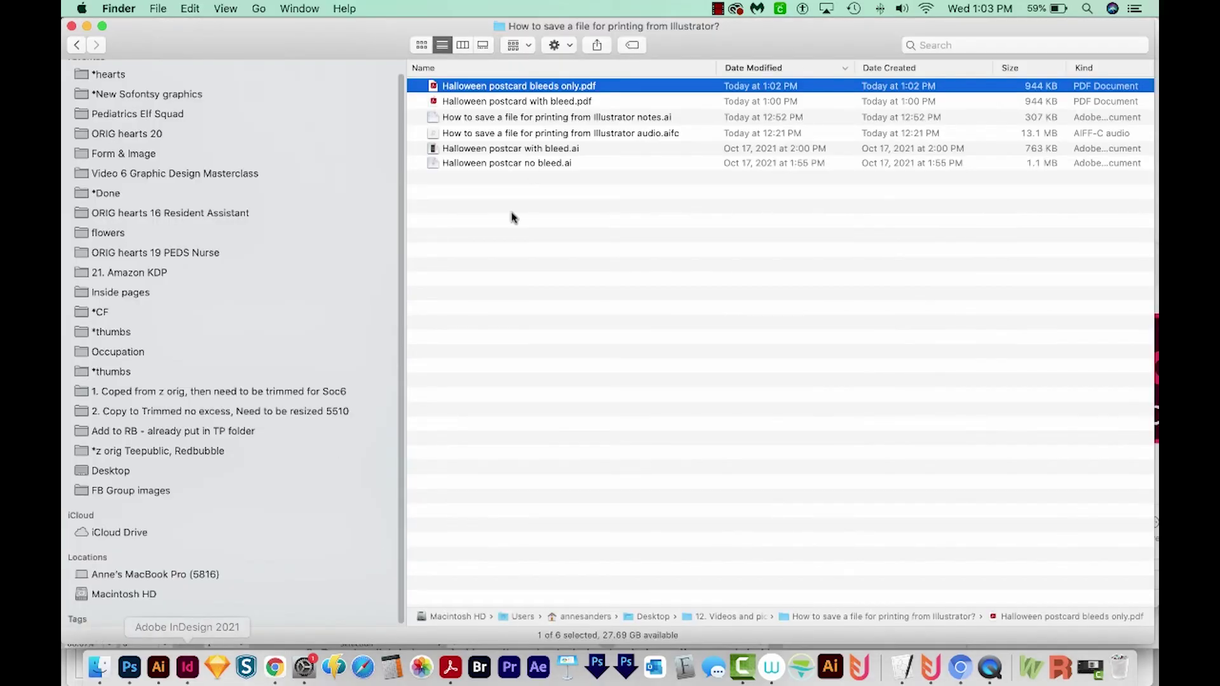
key("super+Tab")
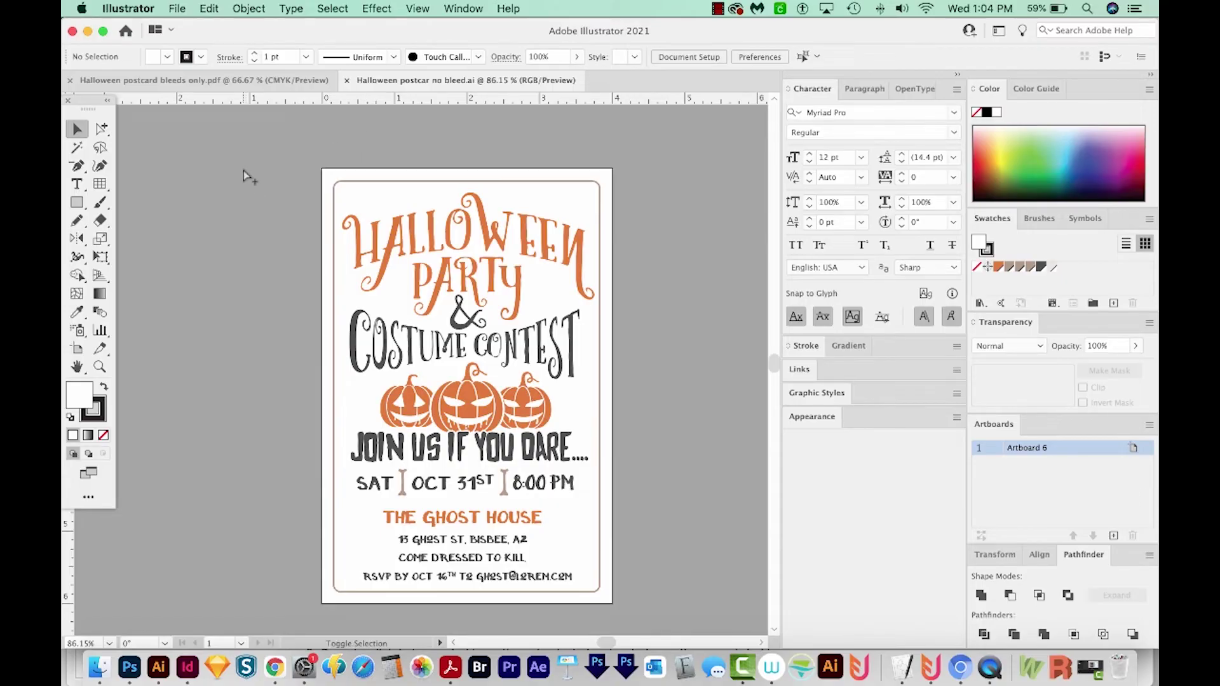
key("super+shift+s")
type("Halloween postcard no bleeds or crops.ai")
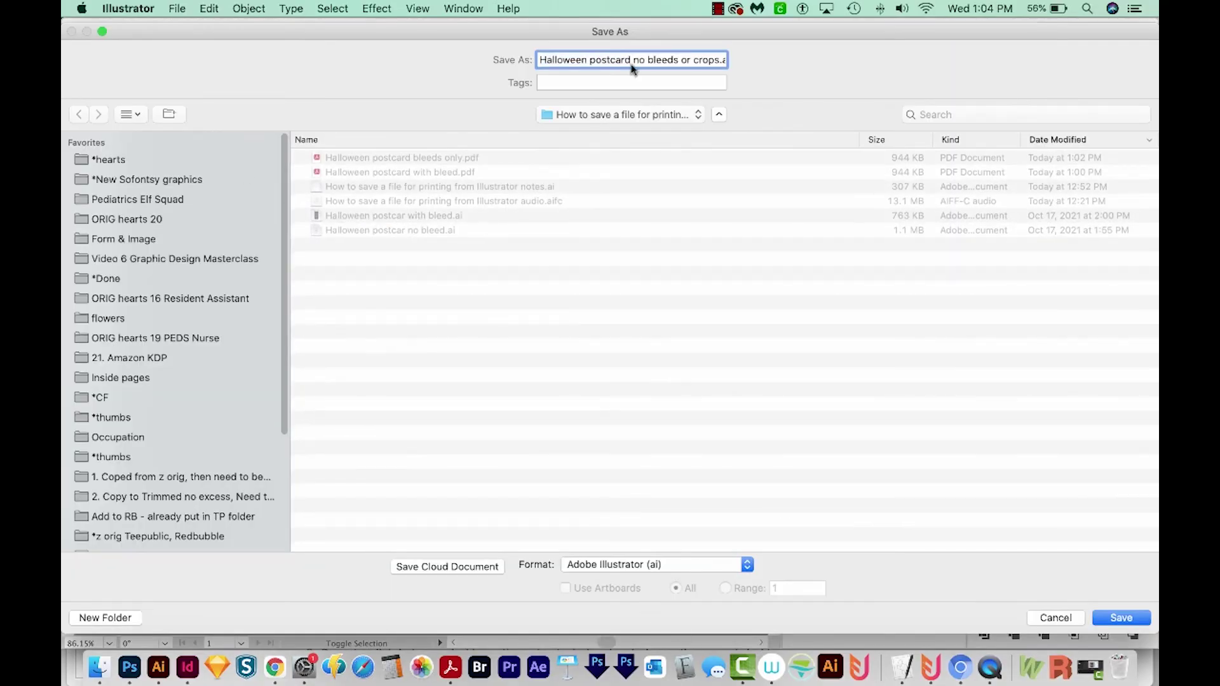
left_click(683, 569)
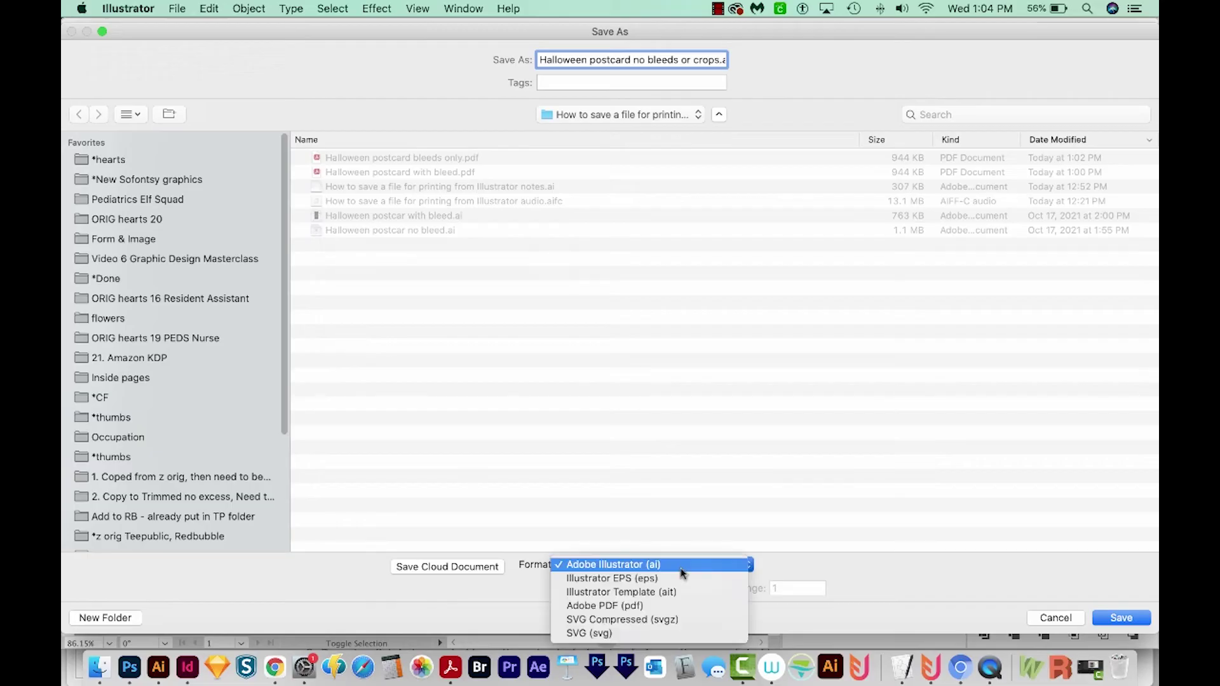
left_click(656, 605)
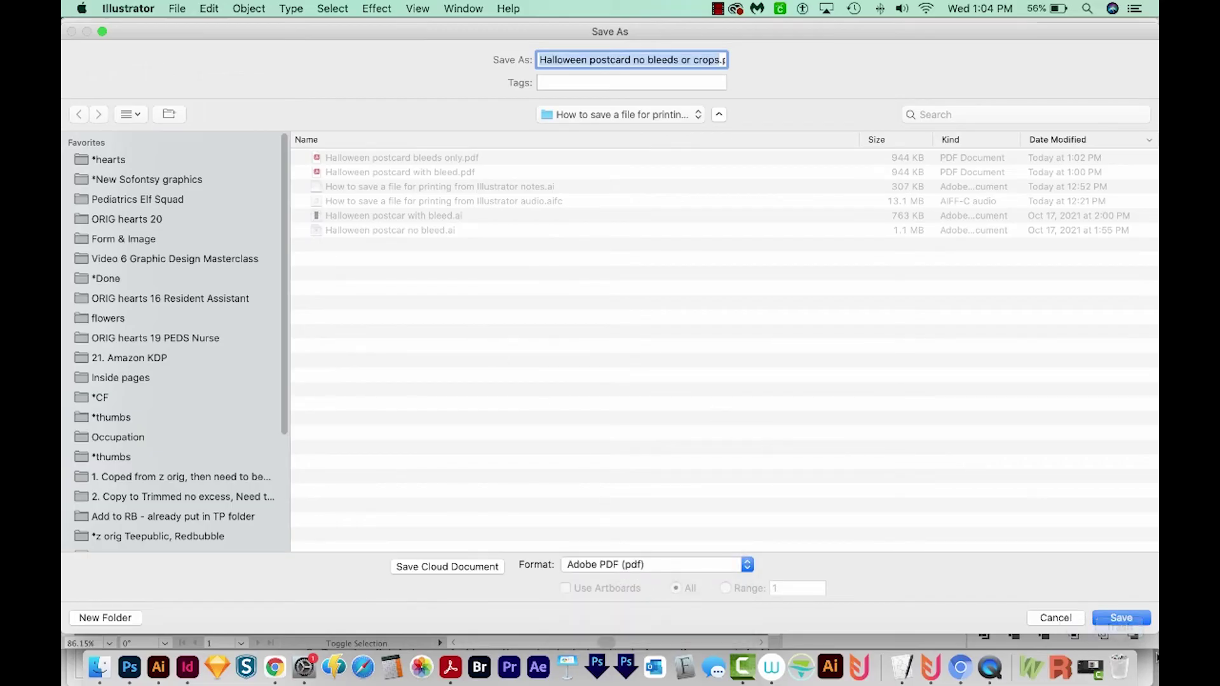
left_click(1140, 622)
In Marks and Bleeds, turn off Use Document Bleed Settings so the PDF has zero bleed
left_click(161, 215)
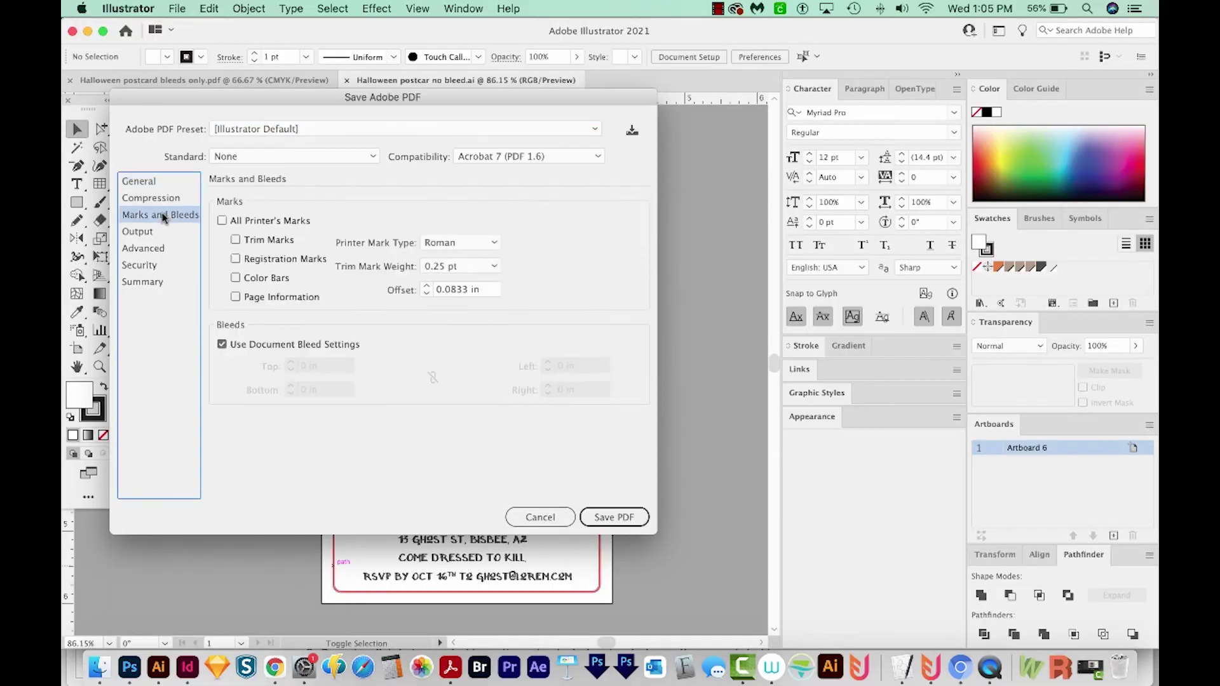
left_click(223, 344)
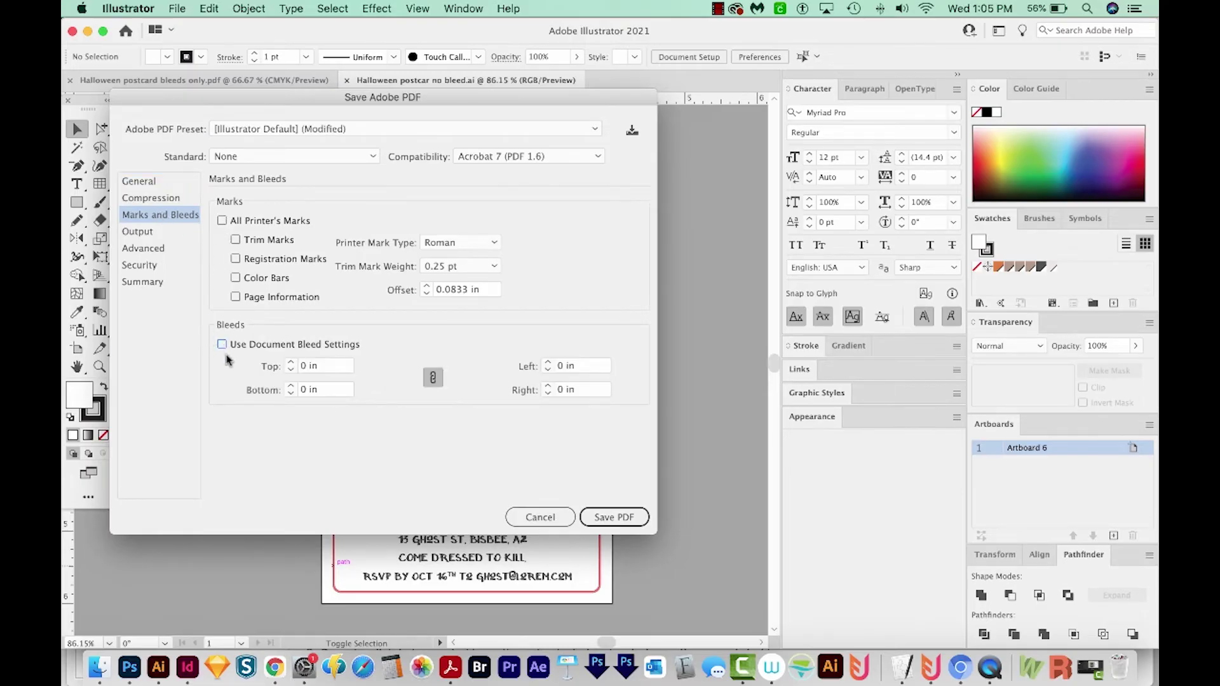
left_click(139, 182)
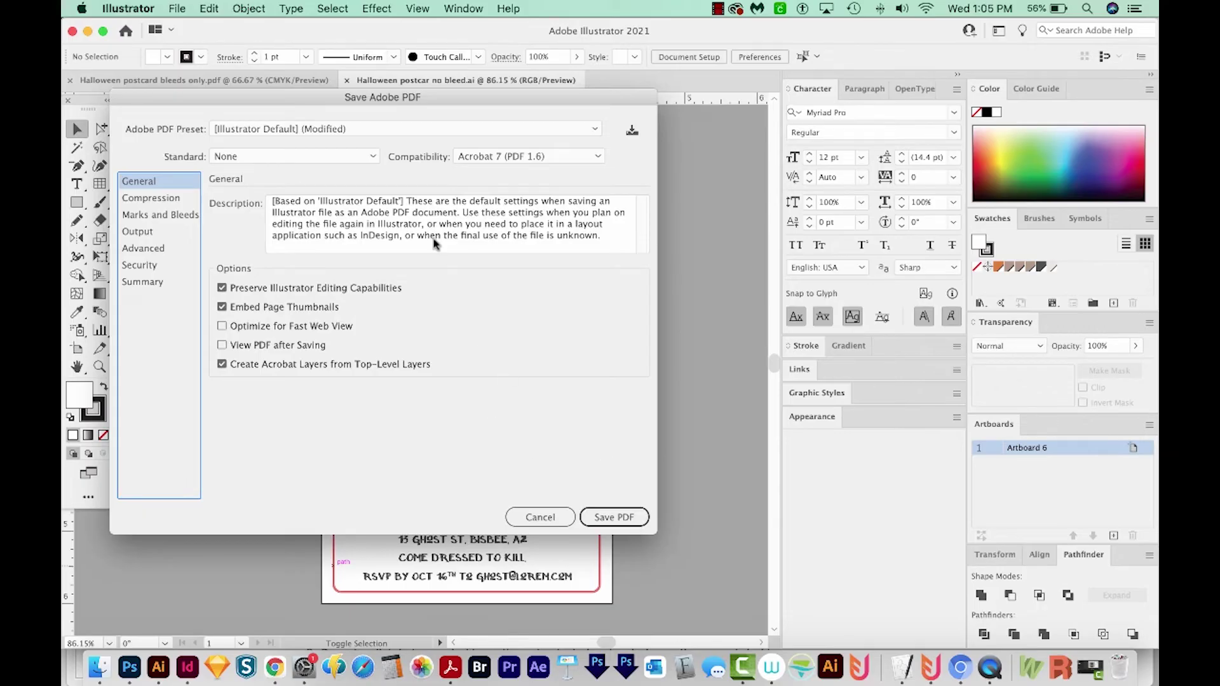
Choose the [Press Quality] preset, confirm no marks or bleed, and save 'Halloween postcard no bleeds or crops.pdf'
left_click(339, 131)
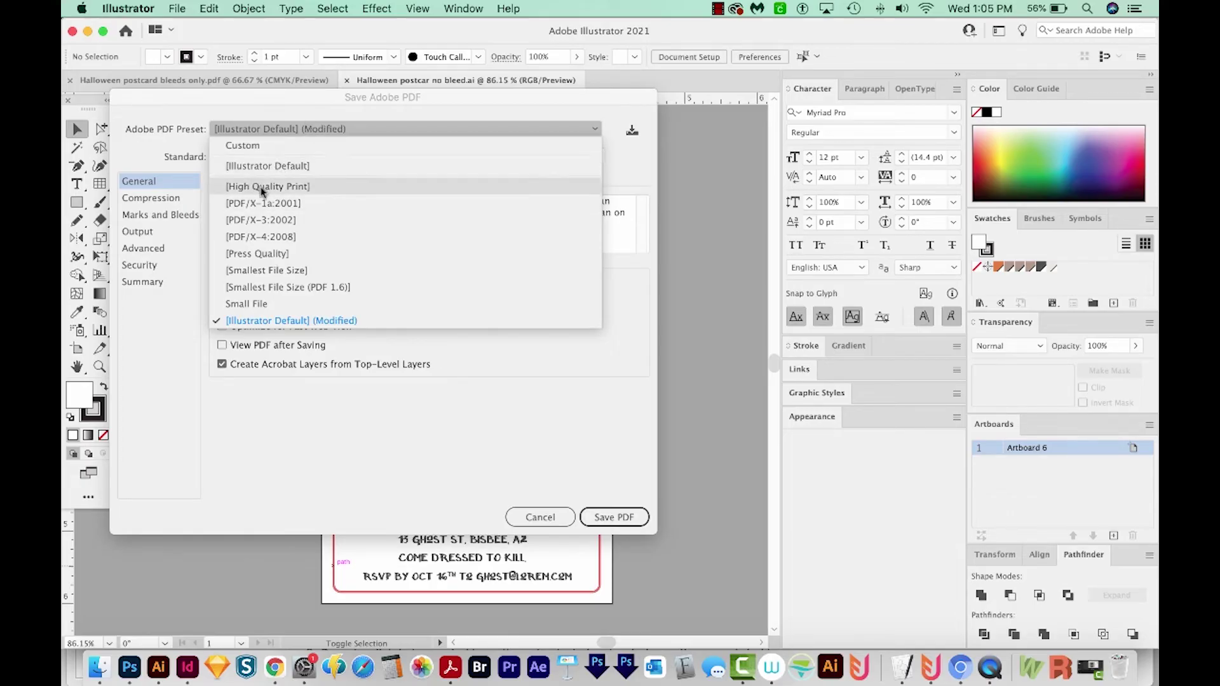
left_click(249, 255)
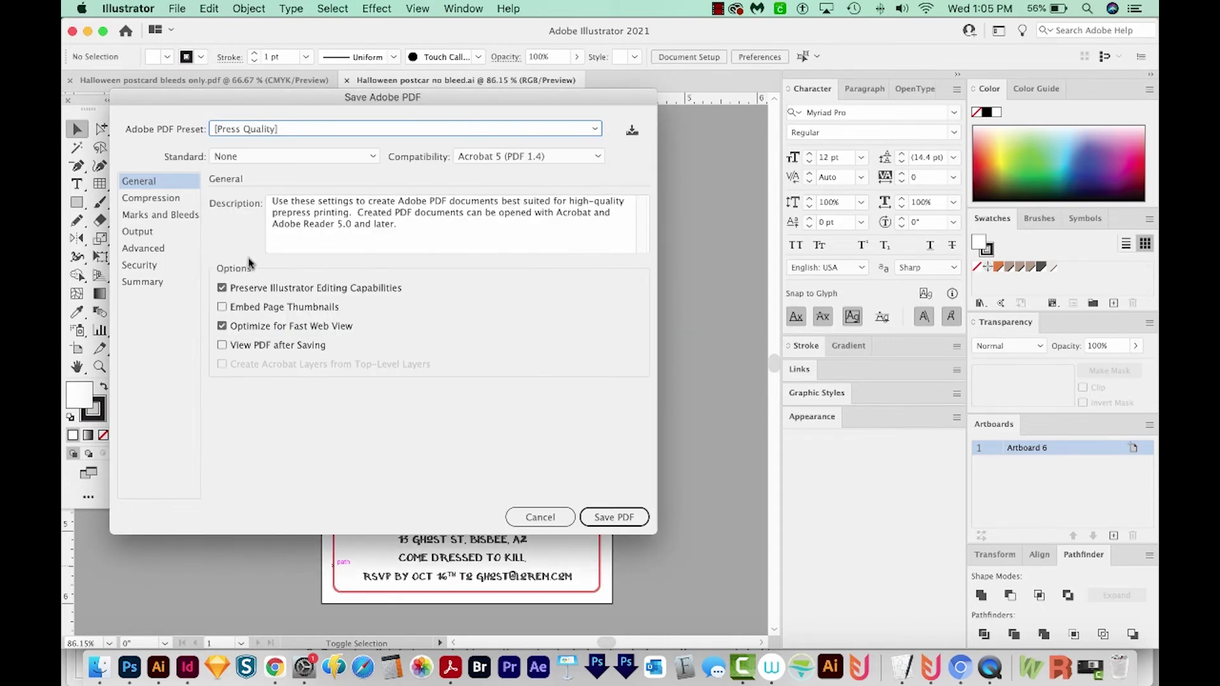
left_click(158, 218)
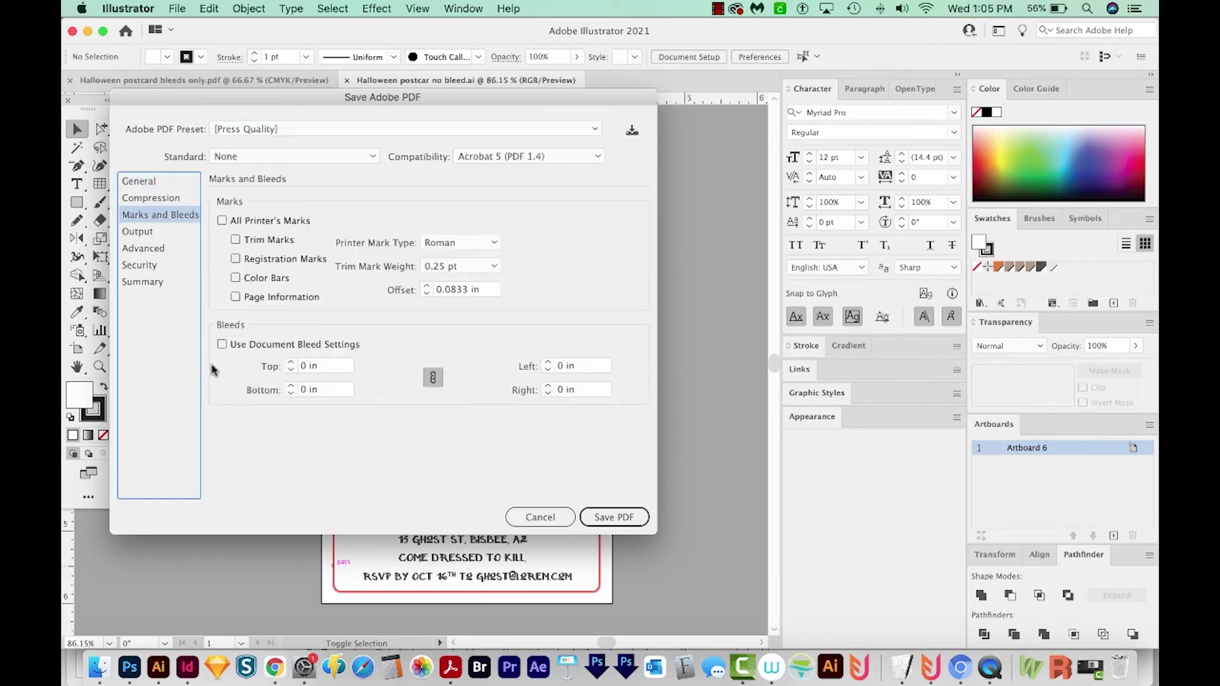
left_click(613, 520)
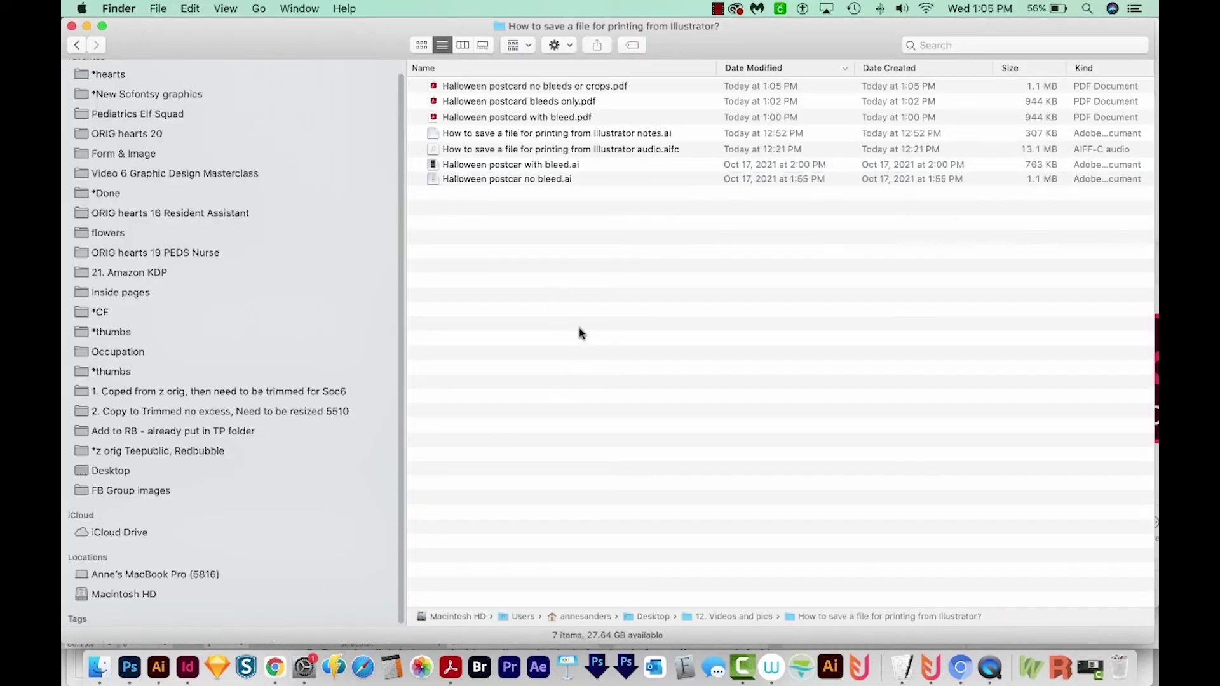
Fit the whole 4 x 6 inch no-bleed postcard page in view and show its page thumbnails
key("super+0")
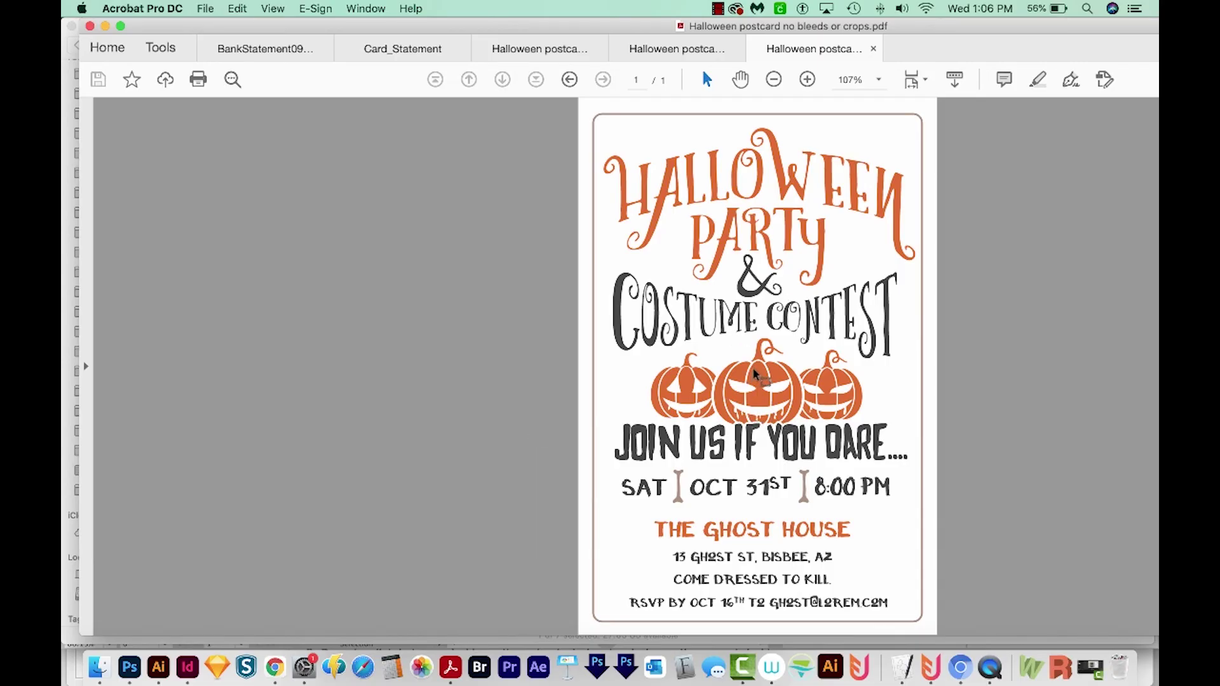
mouse_move(219, 537)
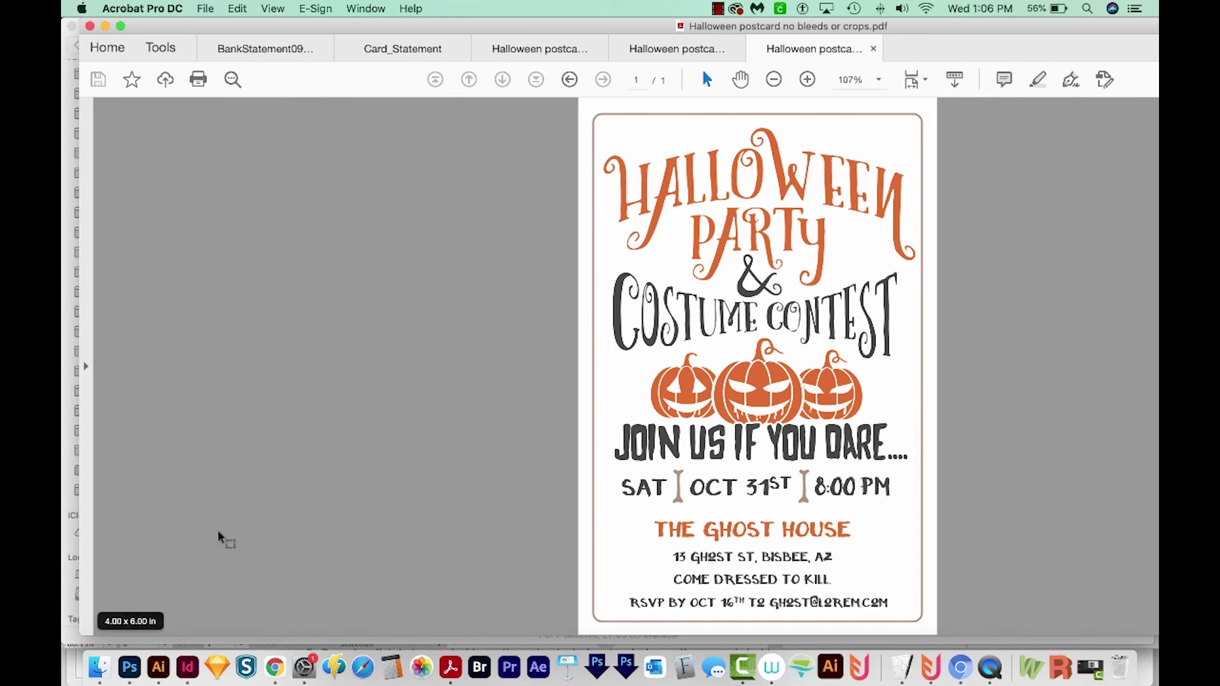
left_click(85, 237)
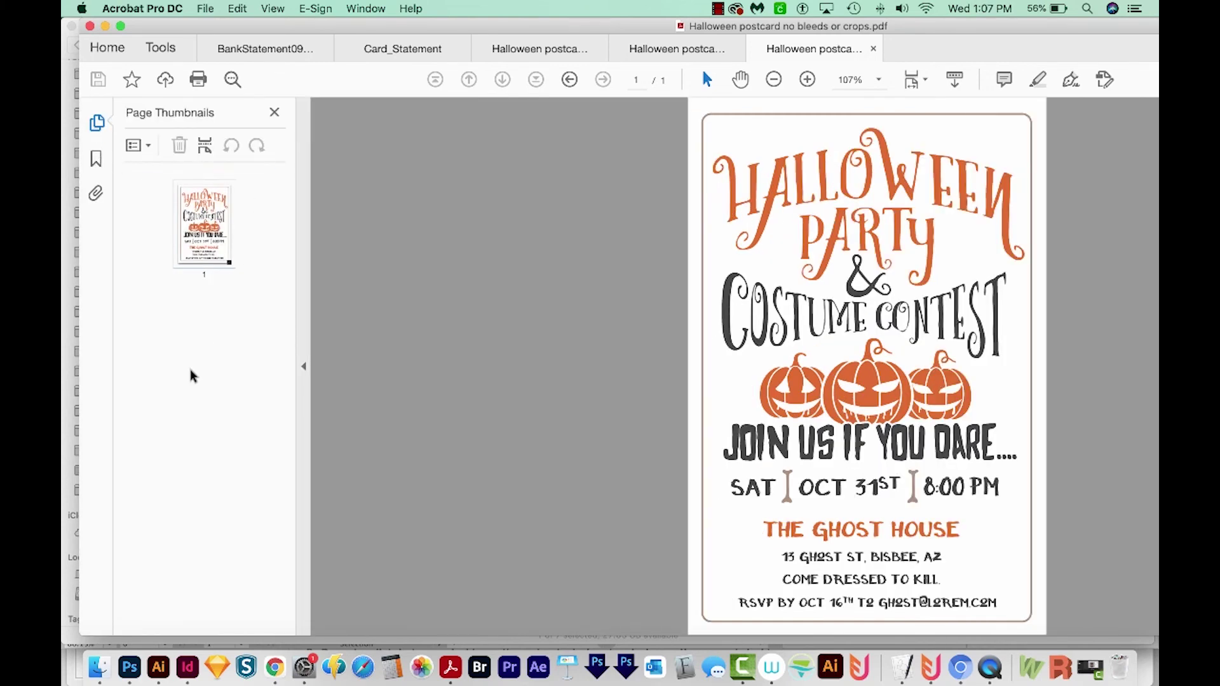